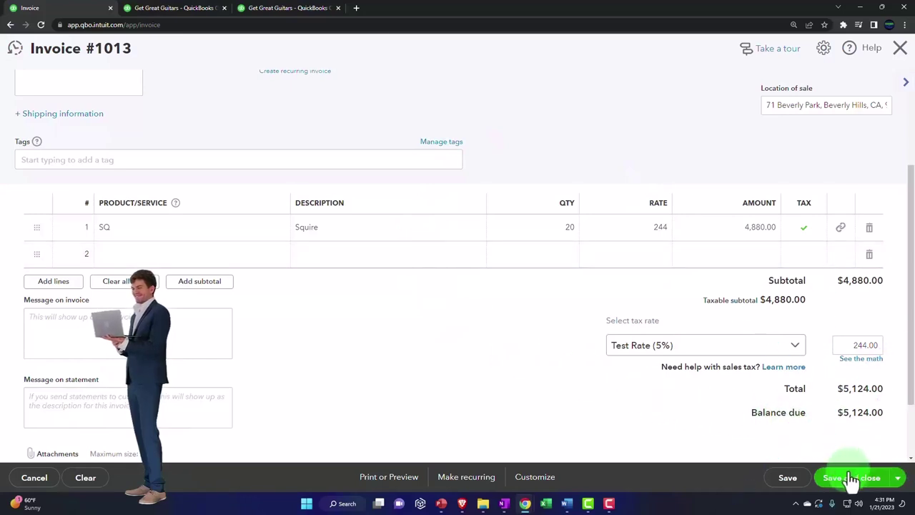
Step: Rerun the Balance Sheet report for 01/01/2023 to 02/28/2023 and enlarge its display
left_click(175, 8)
scroll(250, 205, "up", 2)
left_click(543, 180)
scroll(172, 294, "down", 2)
key("ctrl+plus")
key("ctrl+plus")
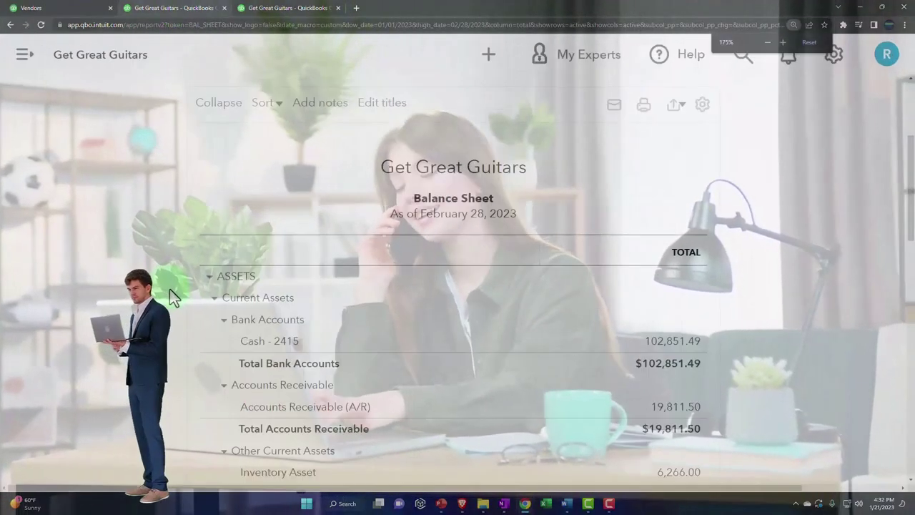
scroll(170, 289, "down", 2)
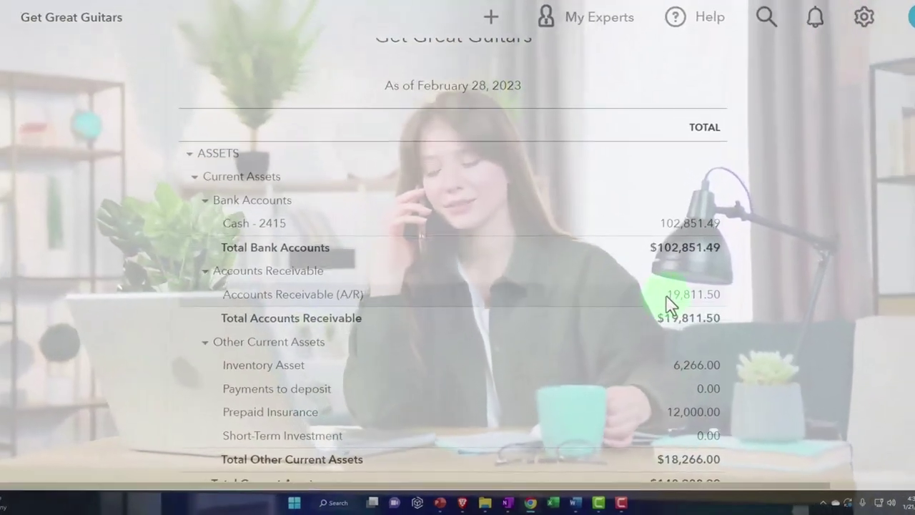
Step: Open the Accounts Receivable (A/R) transaction detail from the Balance Sheet and drill into invoice 1013 for New Music Stuff
left_click(672, 304)
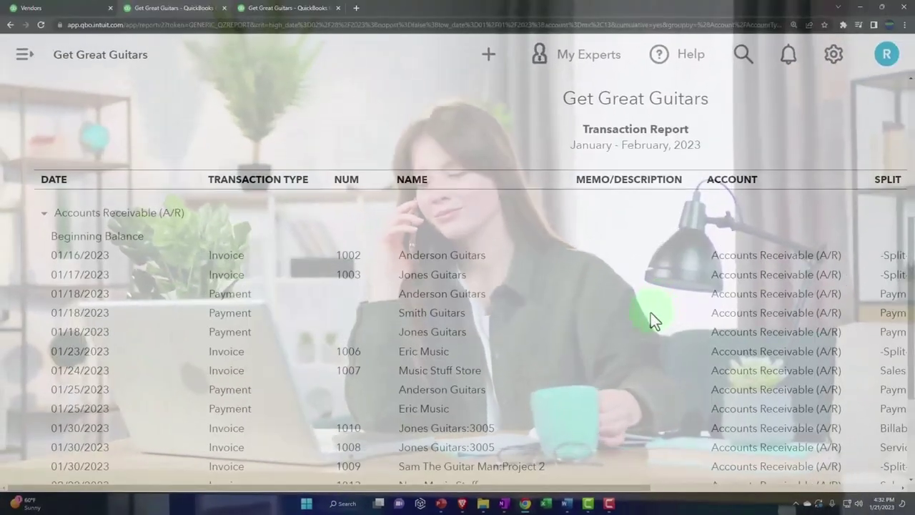
key("ctrl+minus")
key("ctrl+minus")
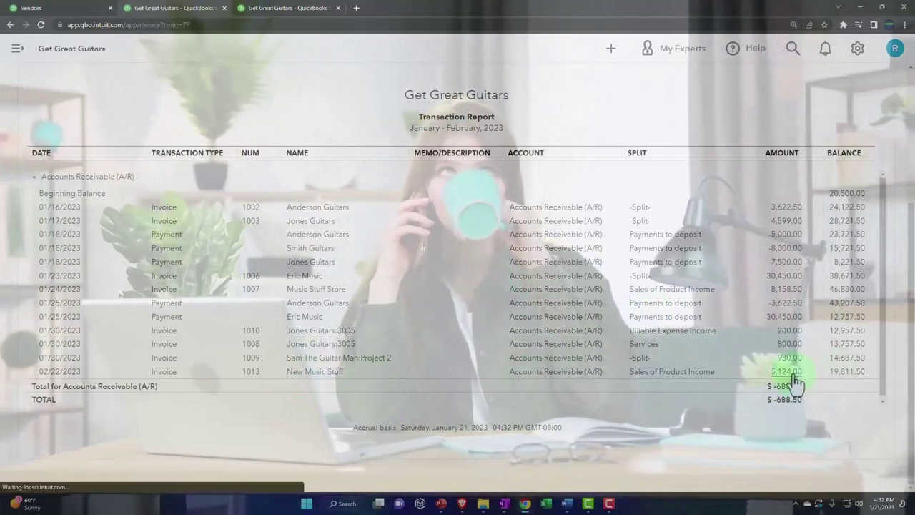
left_click(793, 376)
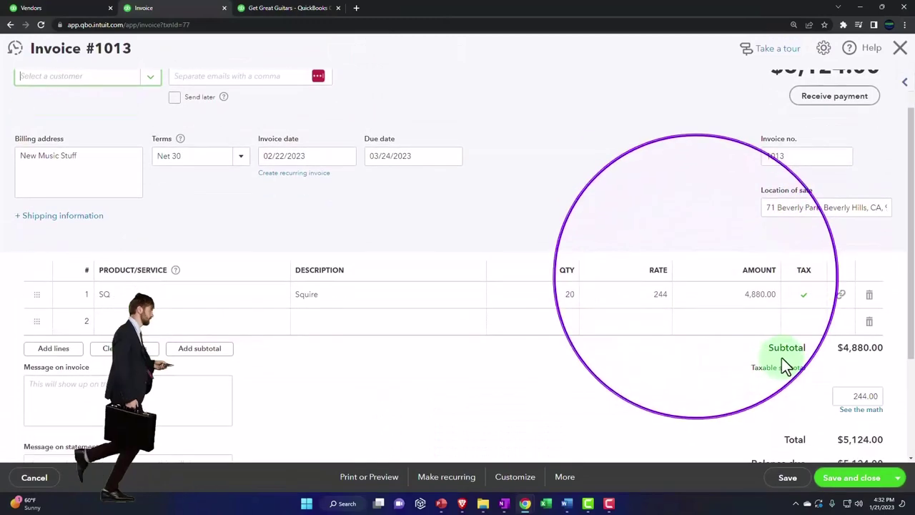
Step: Review the item line and totals of invoice 1013, close it, and return to the Balance Sheet
scroll(787, 361, "down", 2)
scroll(186, 325, "up", 3)
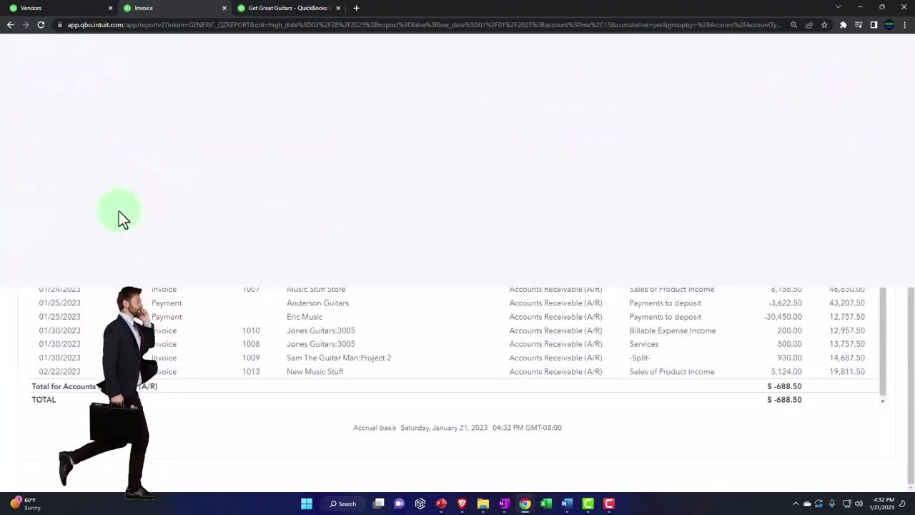
scroll(114, 212, "up", 10)
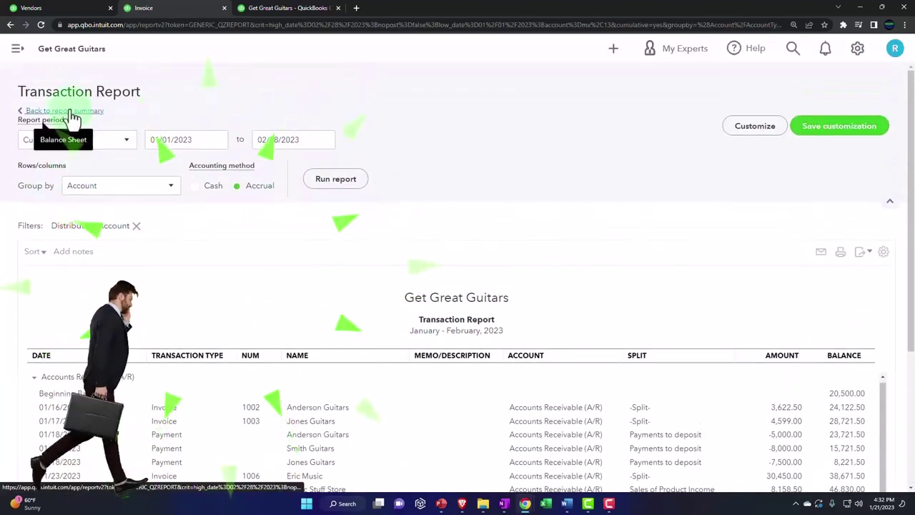
left_click(70, 111)
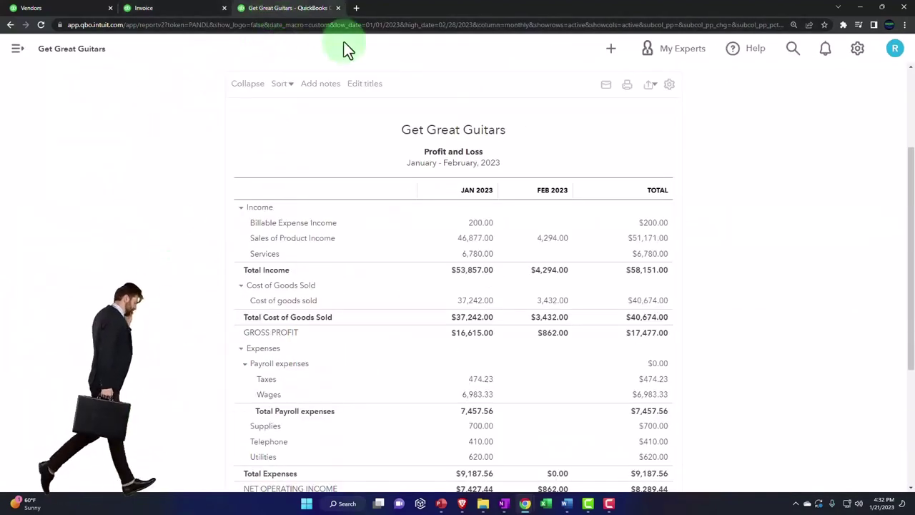
Step: Rerun the January to February 2023 Profit and Loss report and enlarge its display
scroll(623, 200, "up", 2)
left_click(565, 176)
scroll(593, 302, "down", 2)
key("ctrl+plus")
key("ctrl+plus")
key("ctrl+plus")
key("ctrl+plus")
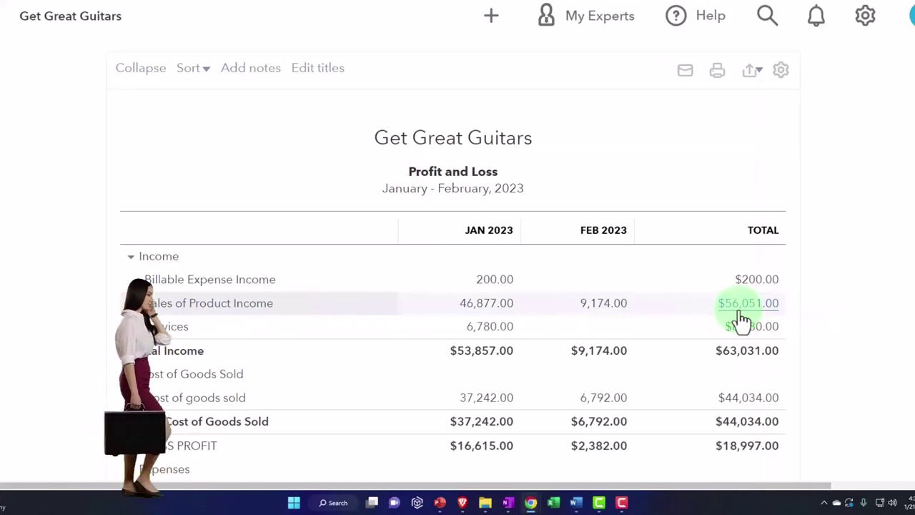
Step: Drill into the total Sales of Product Income and examine the Squire line on invoice 1013
left_click(740, 315)
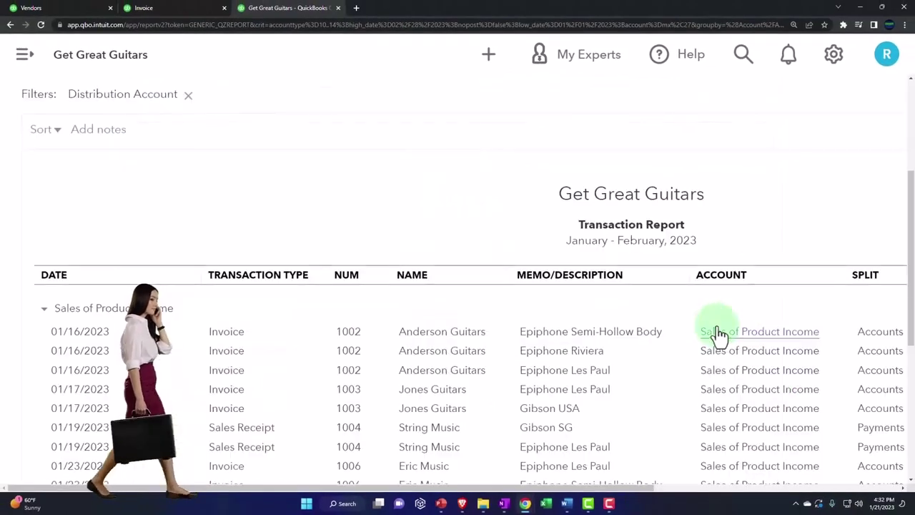
scroll(665, 386, "down", 5)
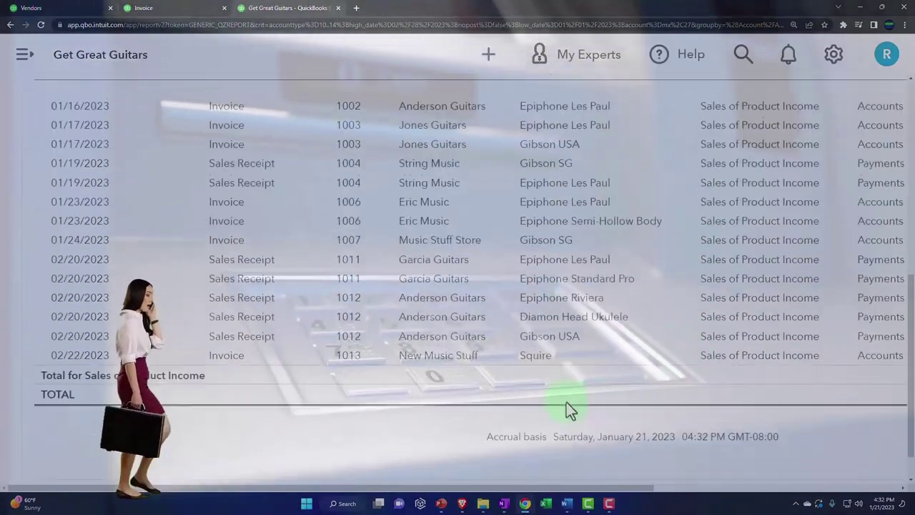
left_click(796, 317)
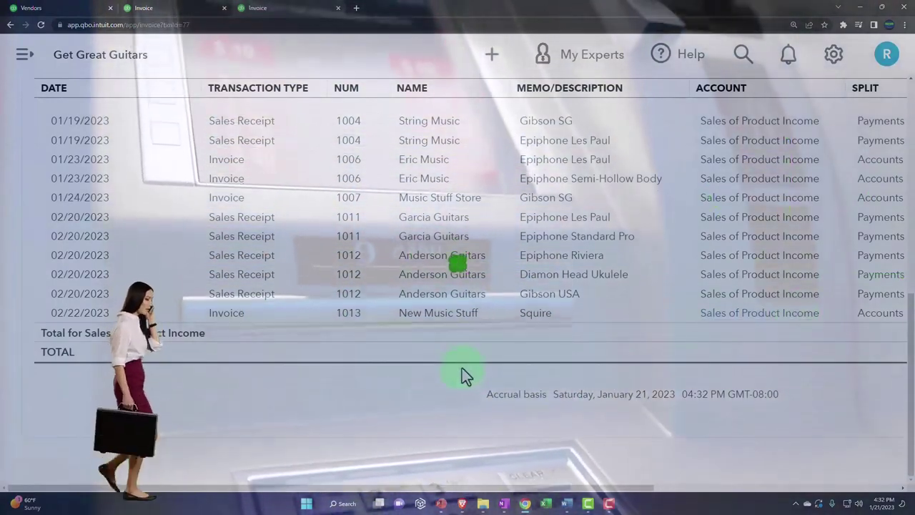
left_click(466, 373)
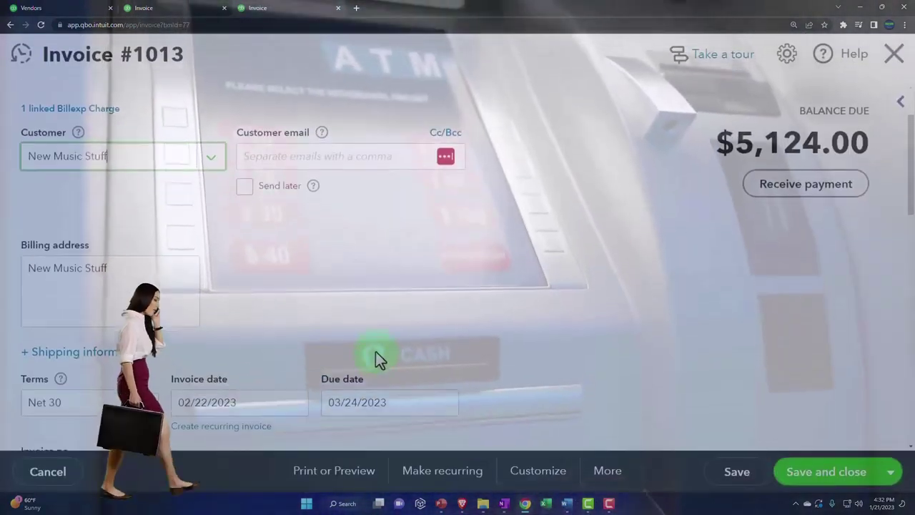
scroll(375, 354, "down", 3)
scroll(375, 351, "down", 2)
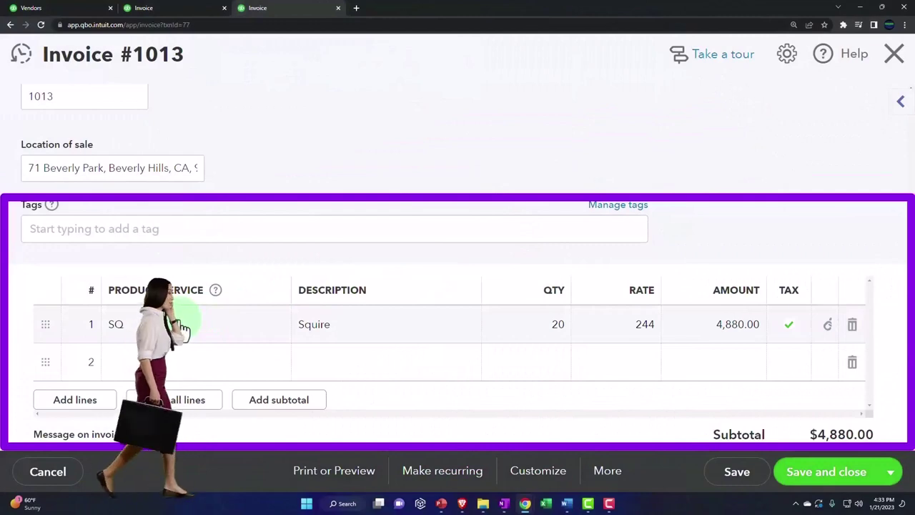
Step: Close invoice 1013 and return from the transaction detail to the Profit and Loss report
left_click(890, 68)
scroll(113, 340, "up", 8)
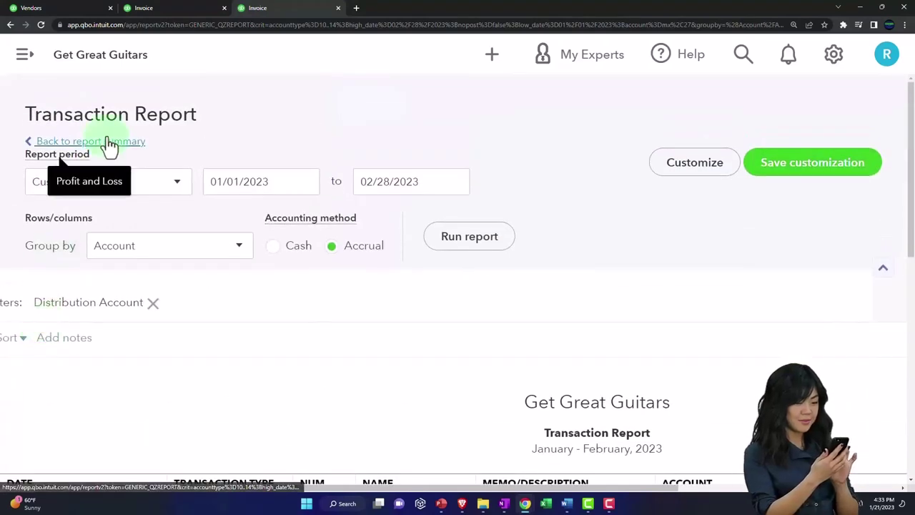
left_click(108, 143)
scroll(321, 261, "down", 3)
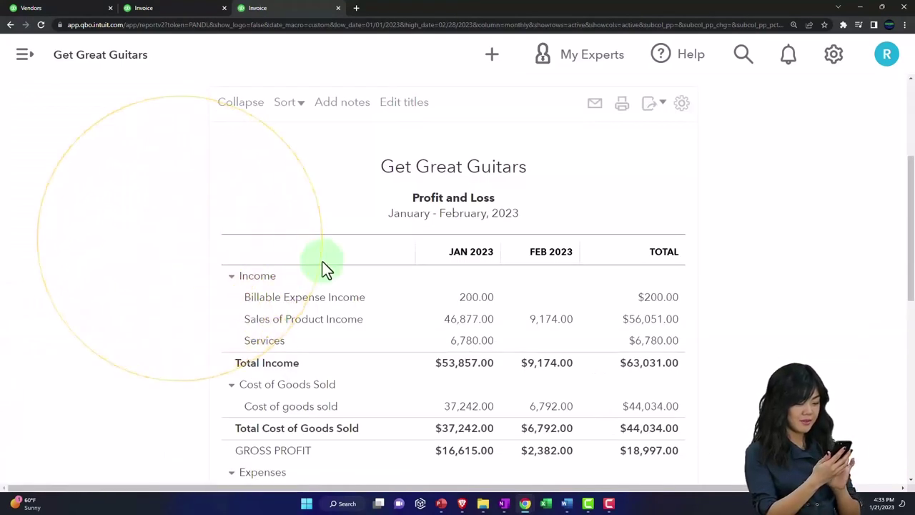
Step: Open the California Department of Tax and Fee Administration Payable detail from the Balance Sheet and examine its amounts
left_click(181, 11)
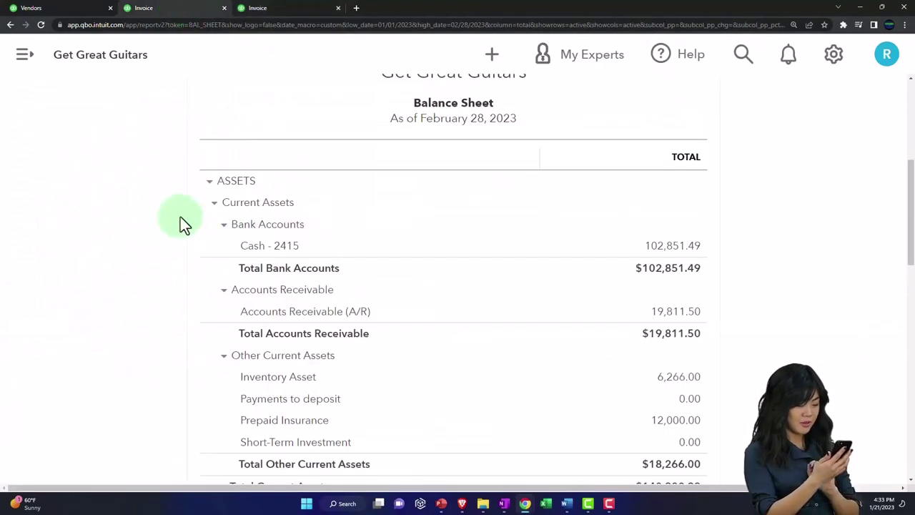
scroll(183, 218, "down", 6)
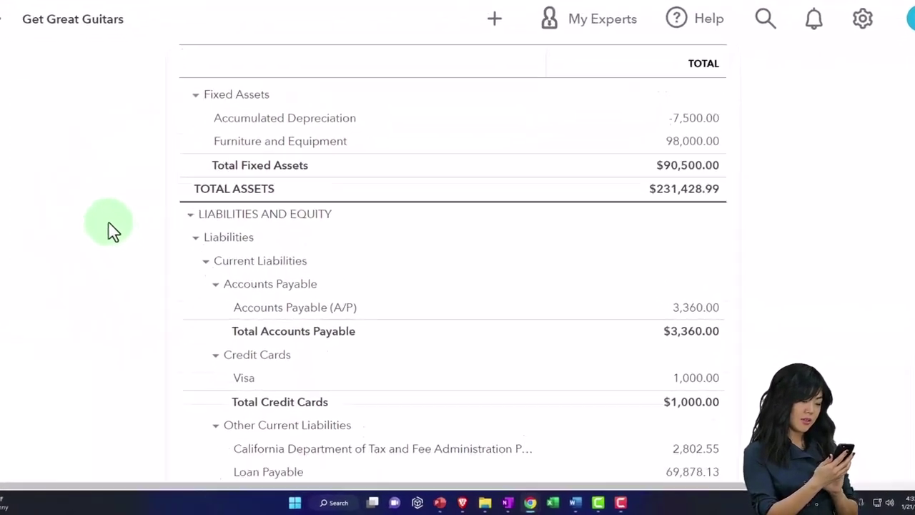
scroll(111, 229, "down", 3)
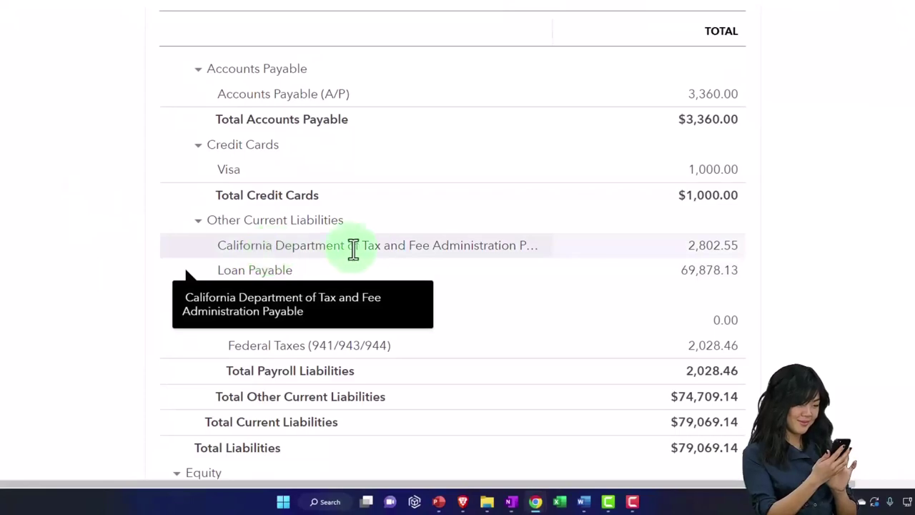
left_click(695, 254)
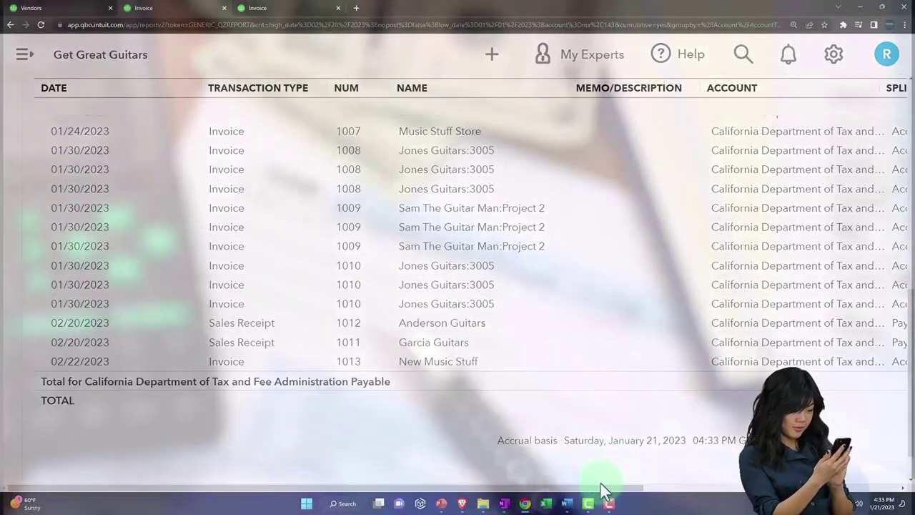
left_click_drag(603, 489, 822, 489)
Step: Return to the Balance Sheet and open the Inventory Asset detail to examine the 02/22/2023 Squire entries
scroll(85, 315, "up", 10)
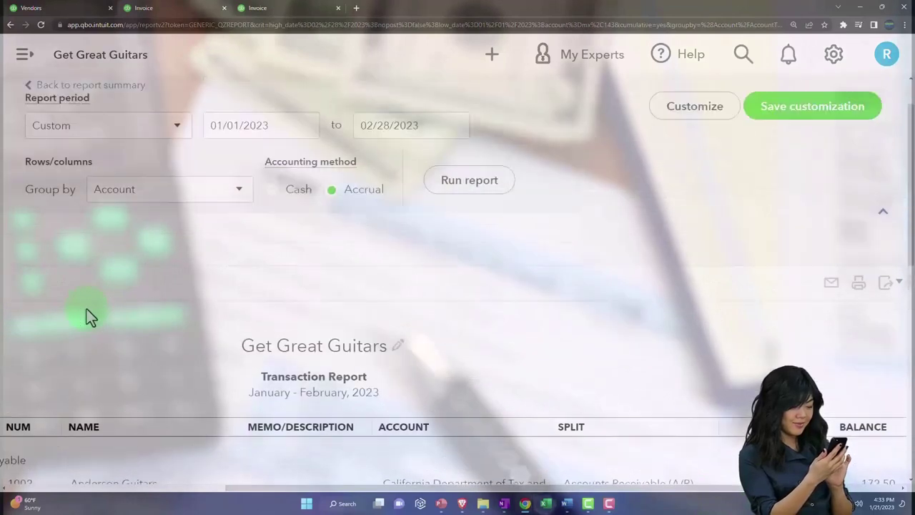
left_click(91, 141)
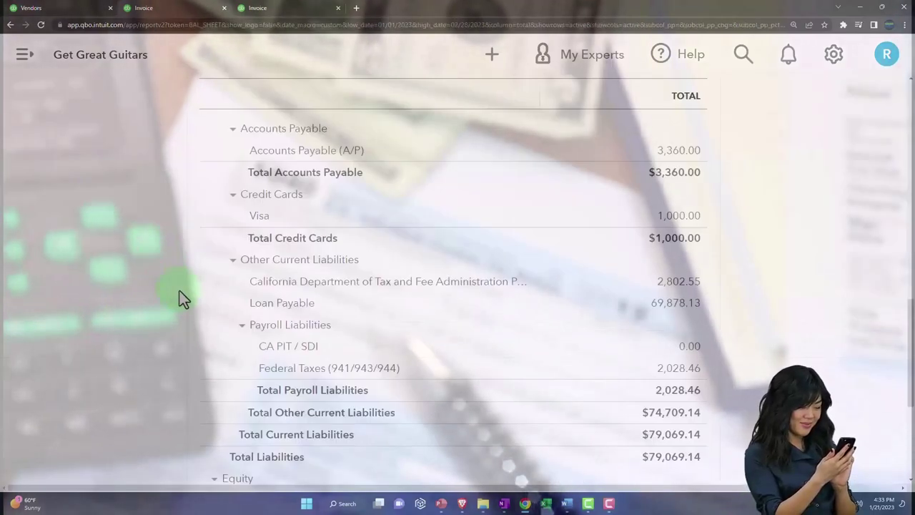
scroll(179, 296, "up", 5)
scroll(179, 296, "up", 2)
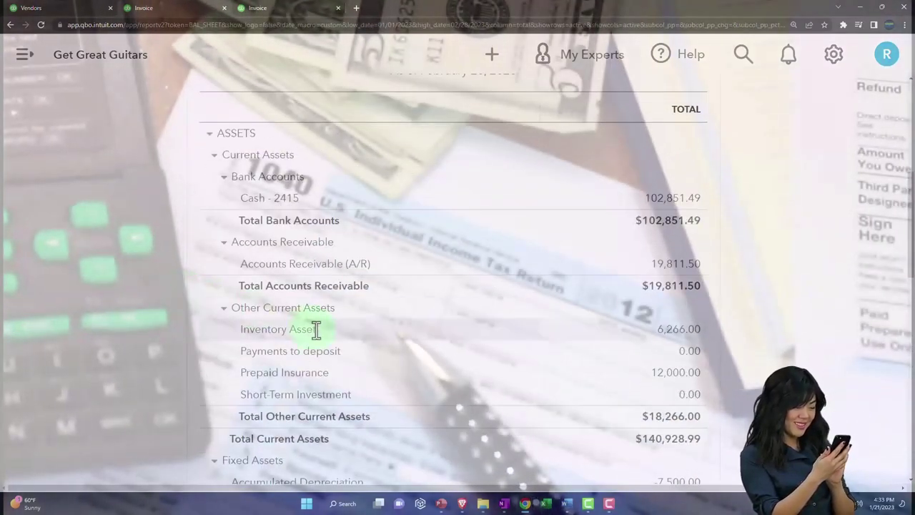
left_click(657, 329)
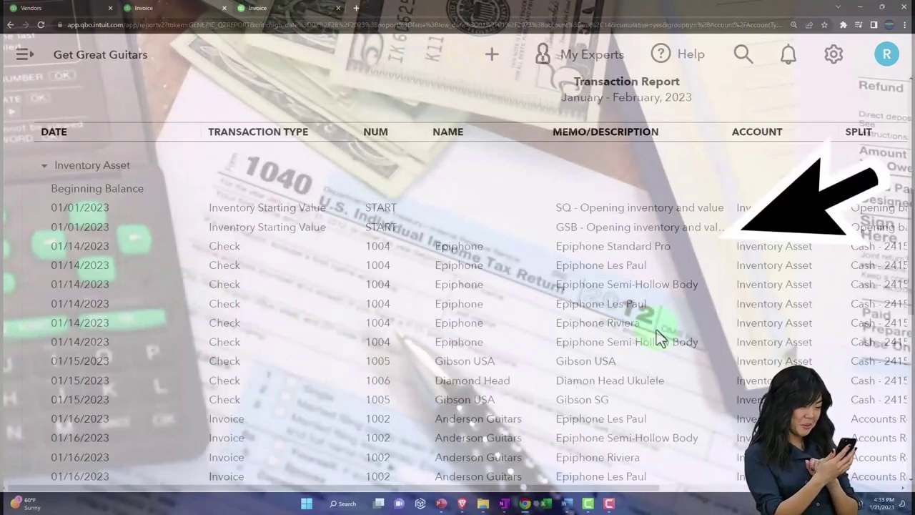
key("ctrl+minus")
key("ctrl+minus")
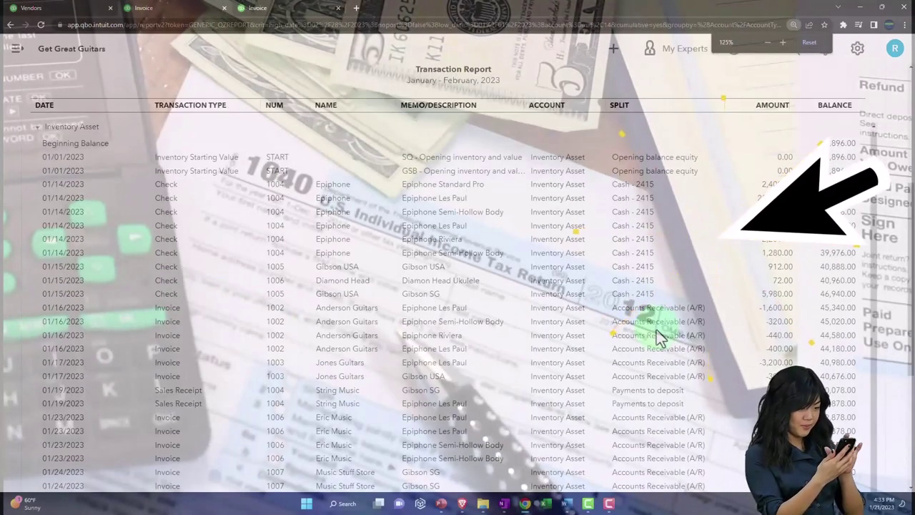
scroll(507, 358, "down", 3)
scroll(507, 353, "down", 2)
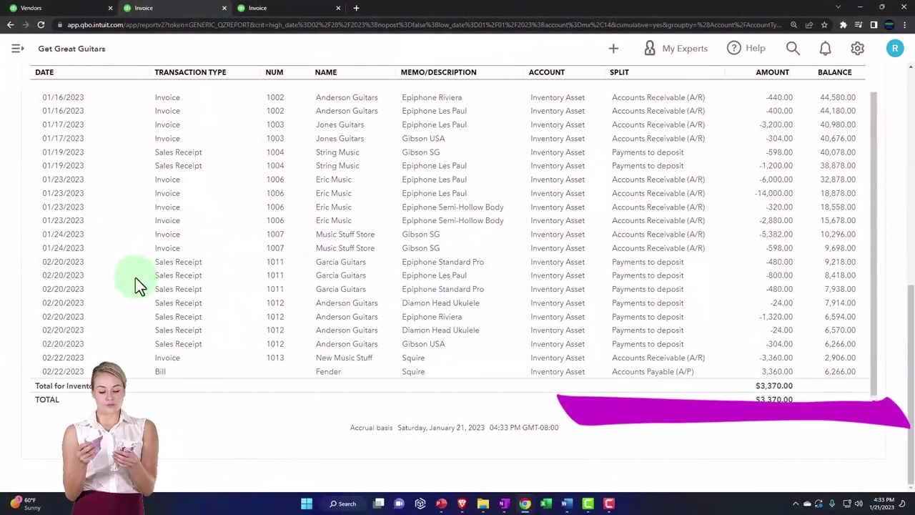
Step: Leave the Inventory Asset detail and open the Cost of goods sold transactions from the Profit and Loss report
scroll(136, 282, "up", 10)
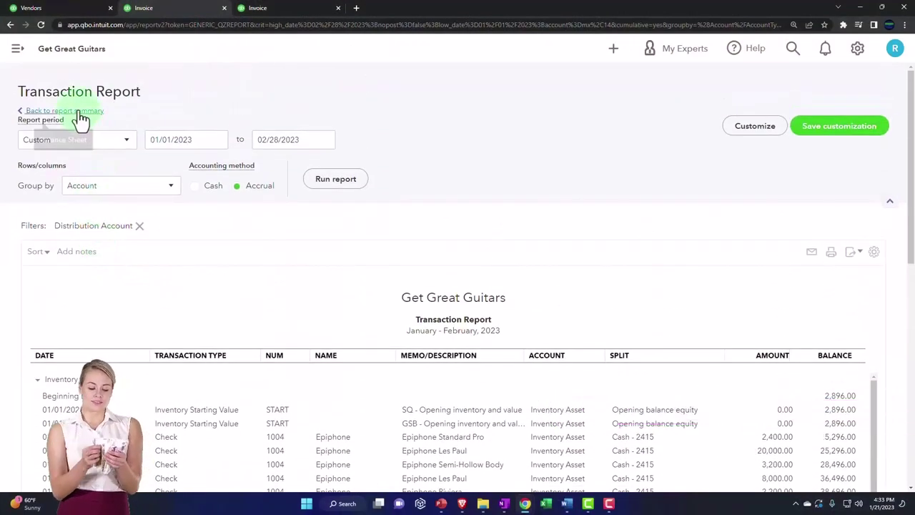
left_click(78, 111)
left_click(263, 10)
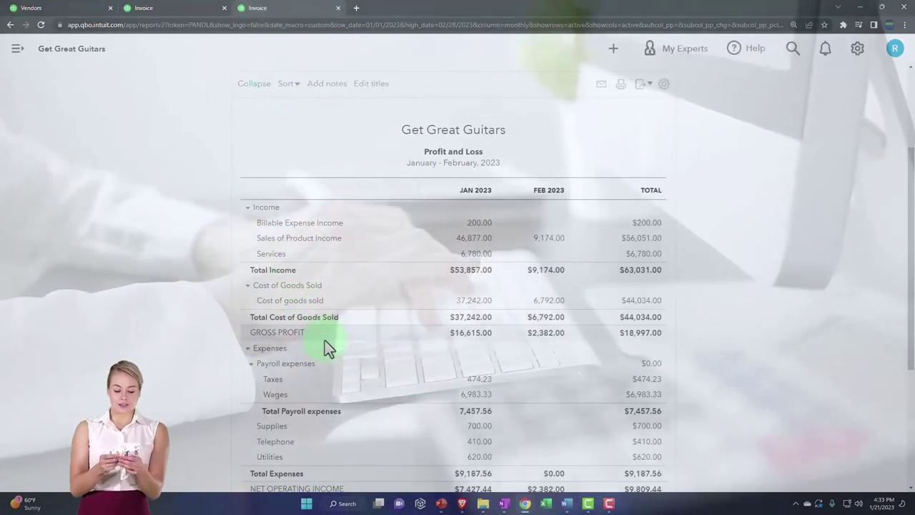
left_click(650, 303)
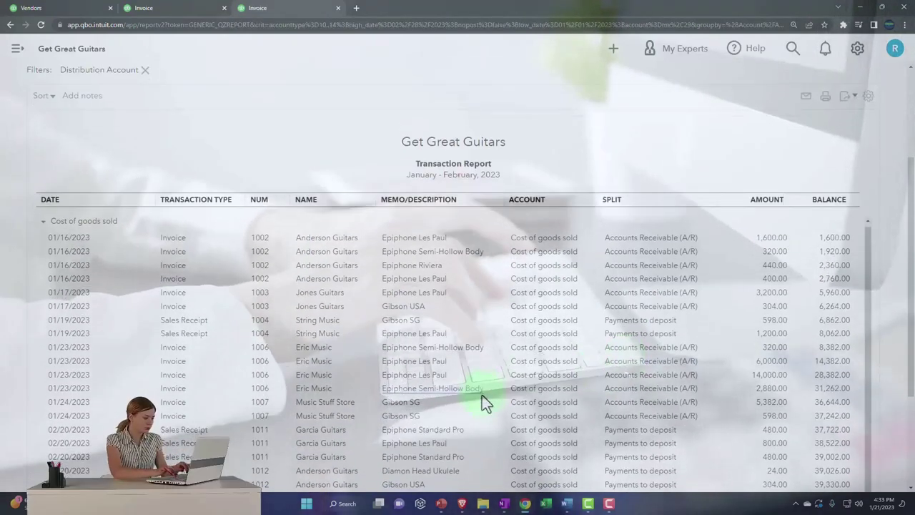
scroll(482, 394, "down", 3)
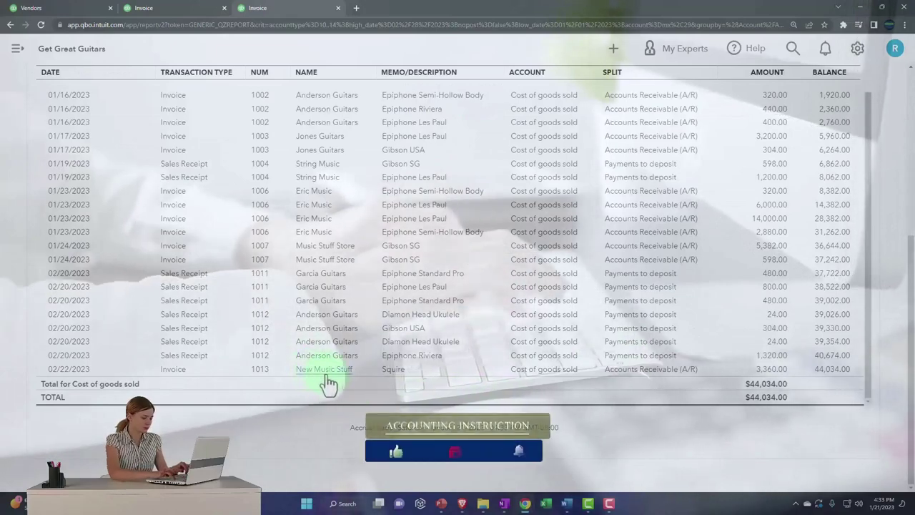
Step: Return to the Profit and Loss report and check the Accounts Receivable balance on the Balance Sheet
scroll(129, 312, "up", 5)
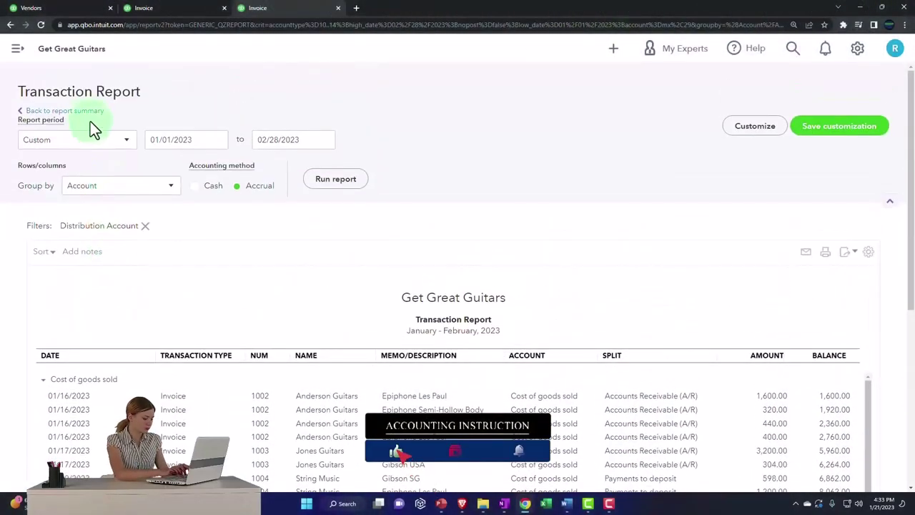
left_click(84, 113)
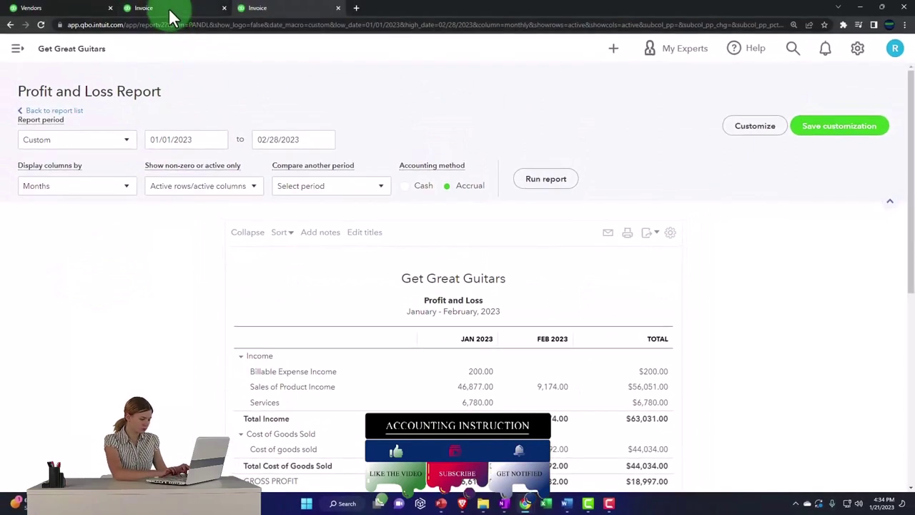
left_click(169, 7)
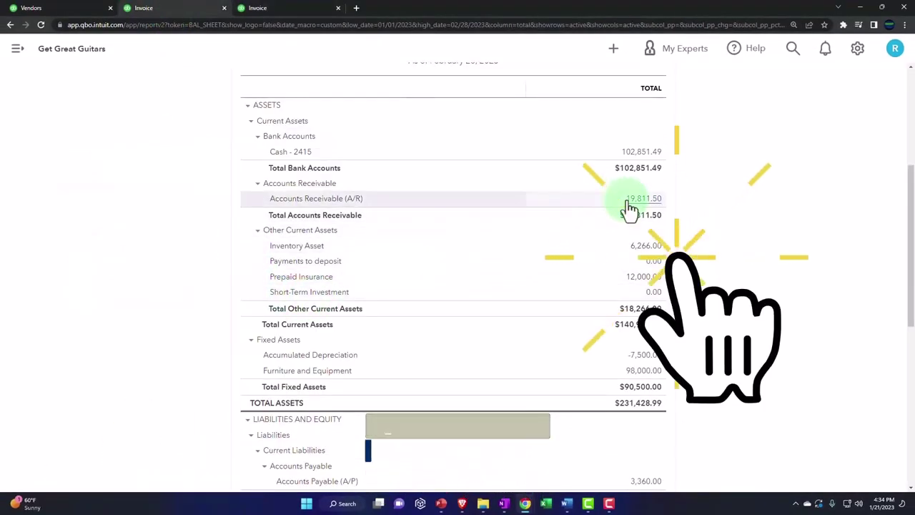
Step: Duplicate the Profit and Loss report in a new browser tab
left_click(295, 8)
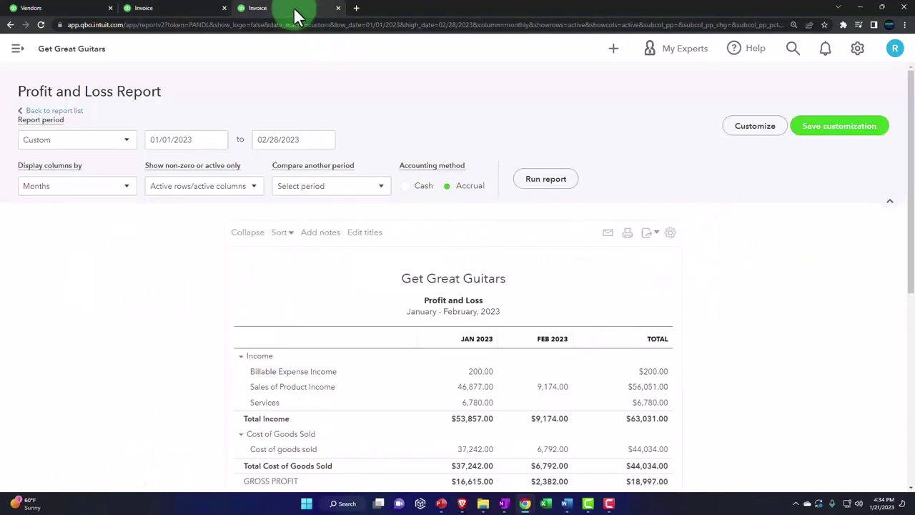
right_click(293, 7)
left_click(327, 77)
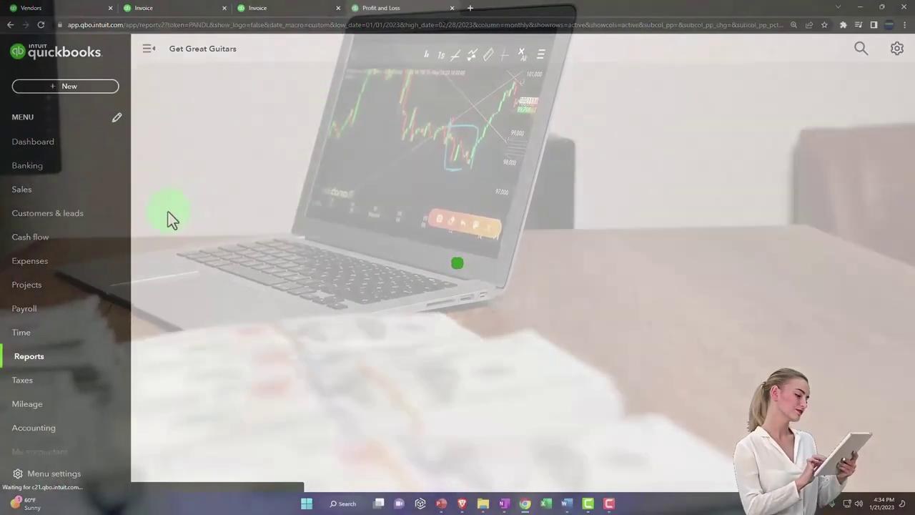
Step: Open the Accounts receivable aging summary from the Who owes you section of the report list
left_click(46, 360)
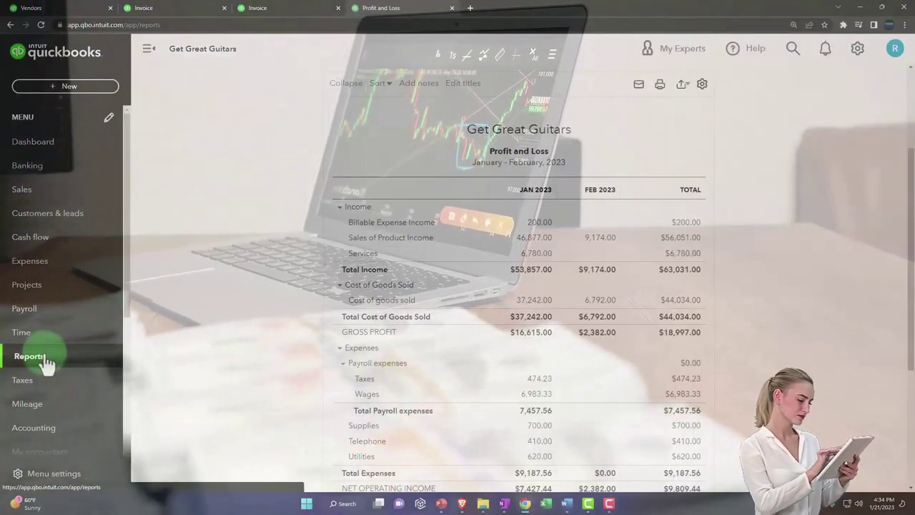
left_click(149, 48)
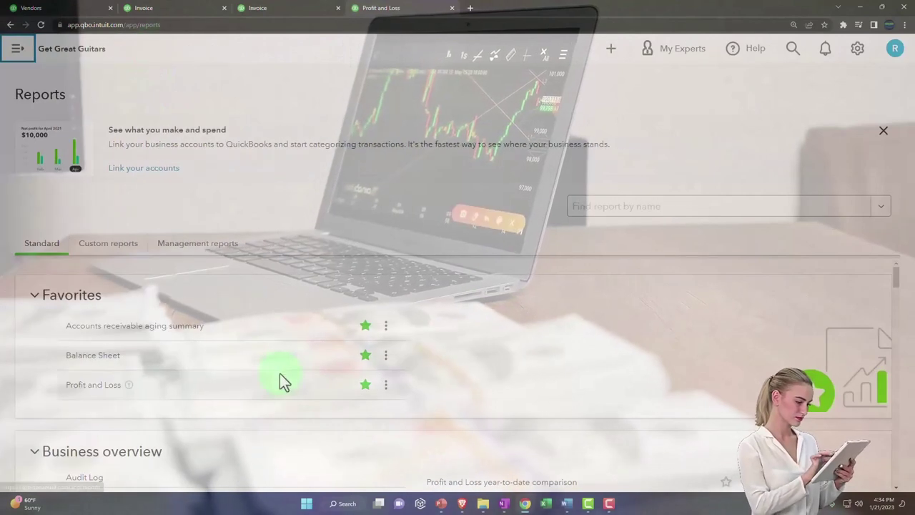
scroll(279, 381, "down", 2)
scroll(279, 373, "down", 10)
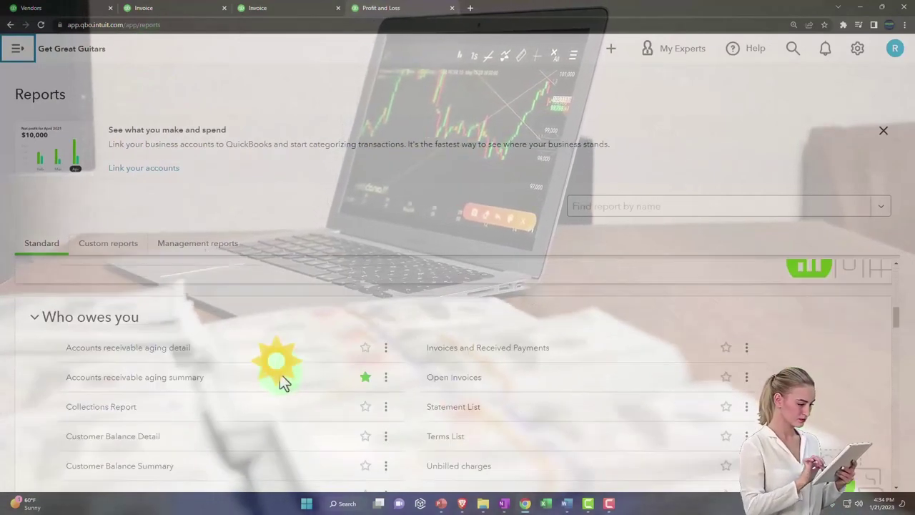
scroll(280, 373, "up", 1)
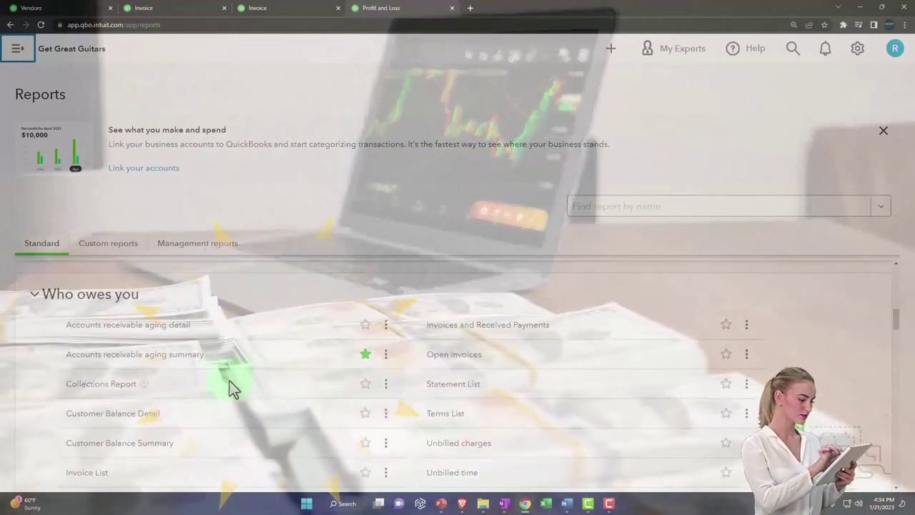
left_click(141, 355)
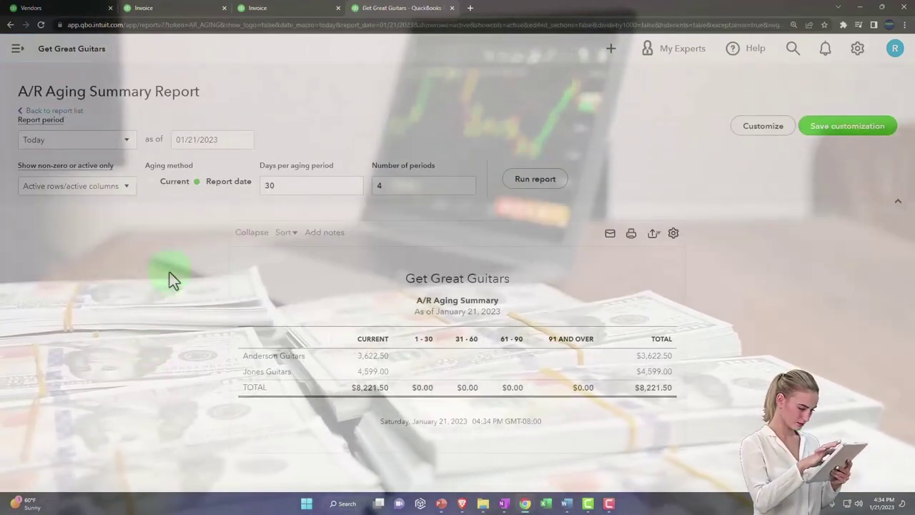
Step: Run the A/R Aging Summary as of 02/28/2023 and compare its total with Accounts Receivable on the Balance Sheet
left_click(221, 137)
type("02/28/2023")
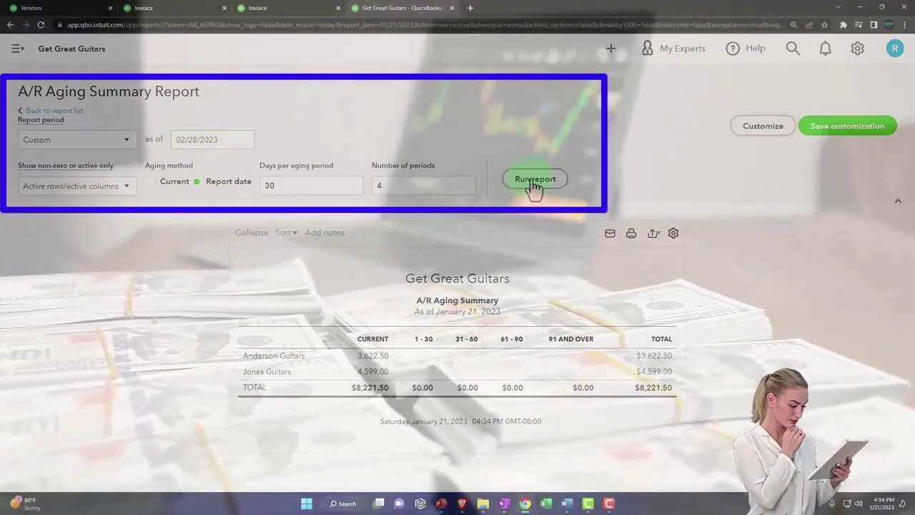
left_click(534, 181)
scroll(551, 259, "down", 1)
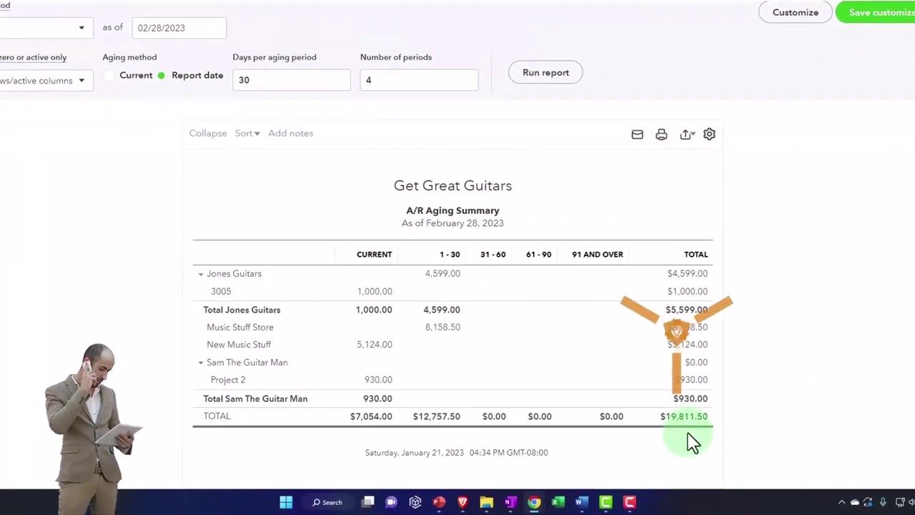
left_click(177, 12)
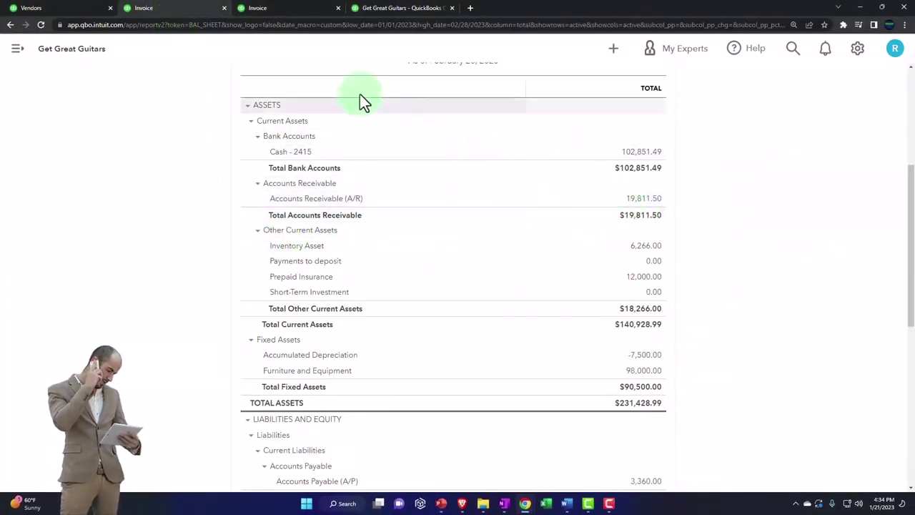
Step: Leave the Fender vendor page and open the Customers list under Sales
left_click(62, 13)
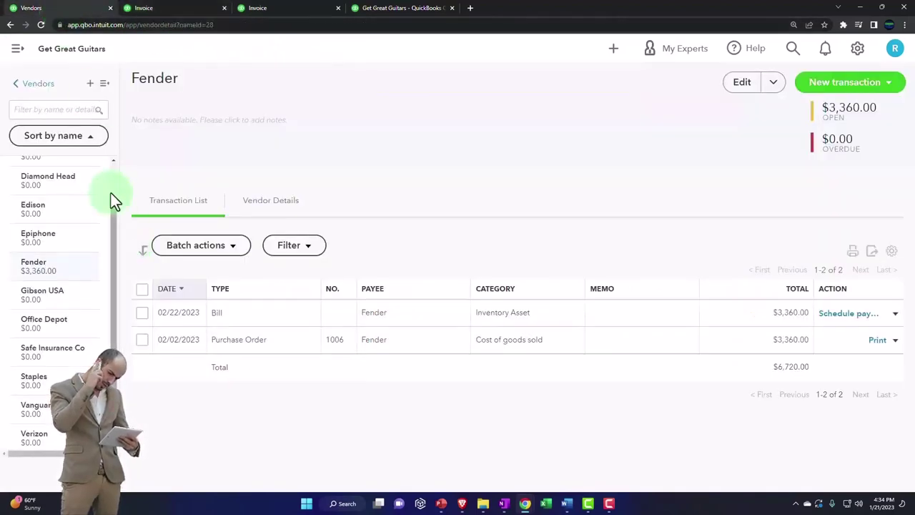
left_click(17, 49)
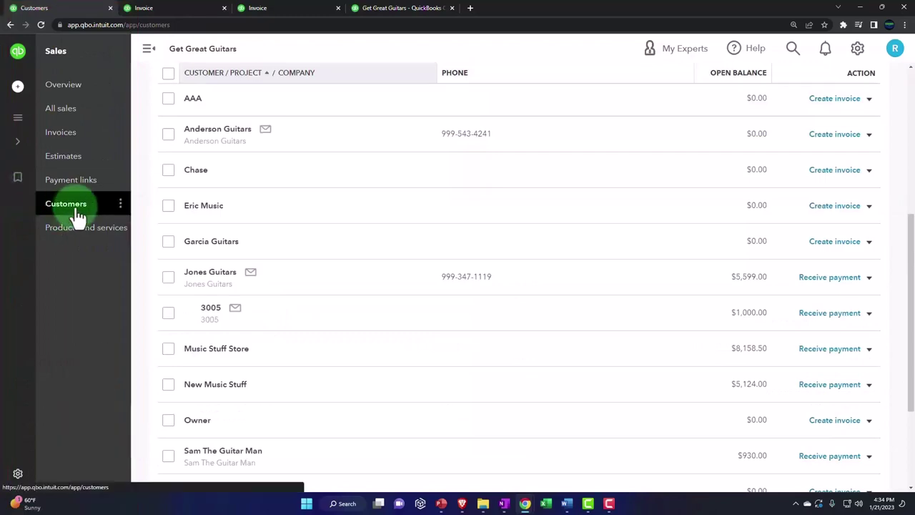
left_click(148, 50)
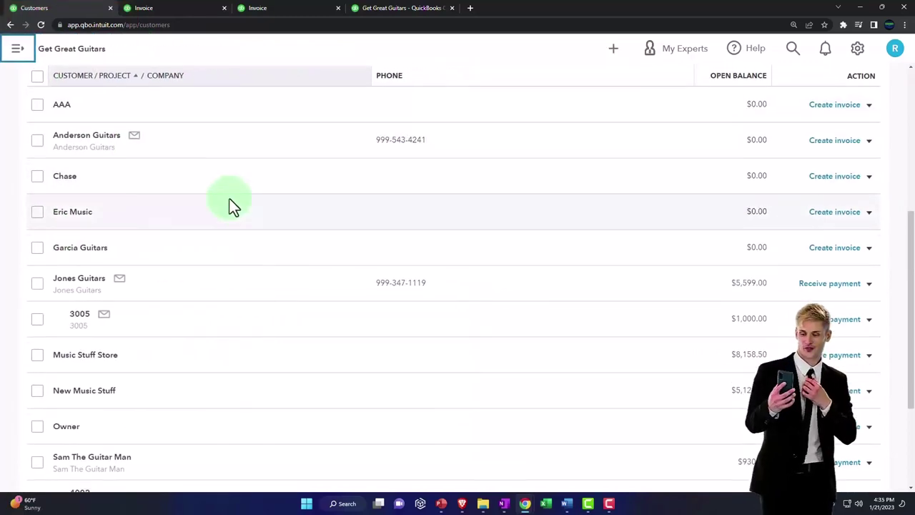
Step: Filter the Customers list to open invoices and examine the customers' open balances
scroll(231, 204, "up", 3)
scroll(231, 200, "up", 2)
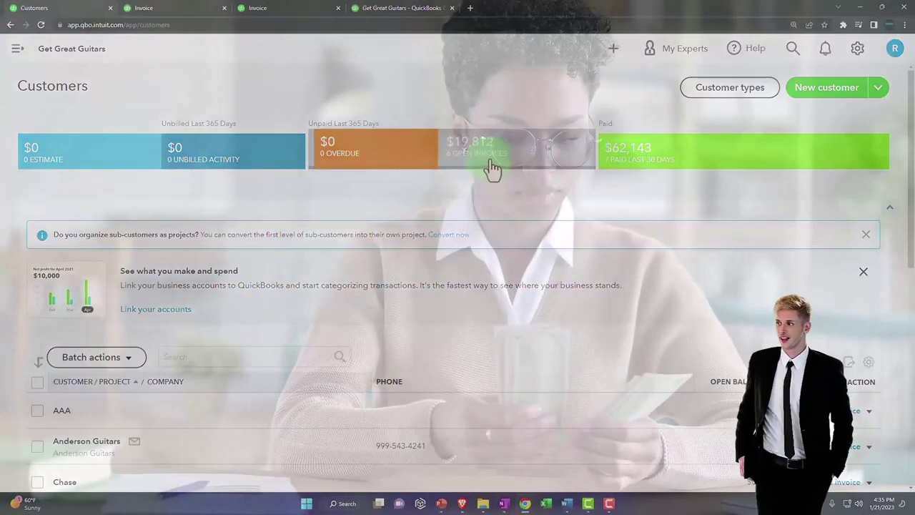
left_click(490, 170)
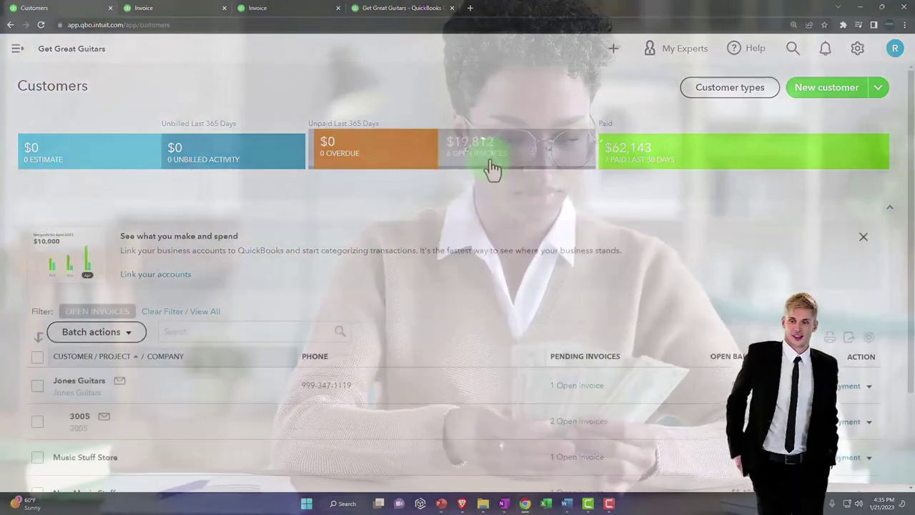
scroll(553, 297, "down", 3)
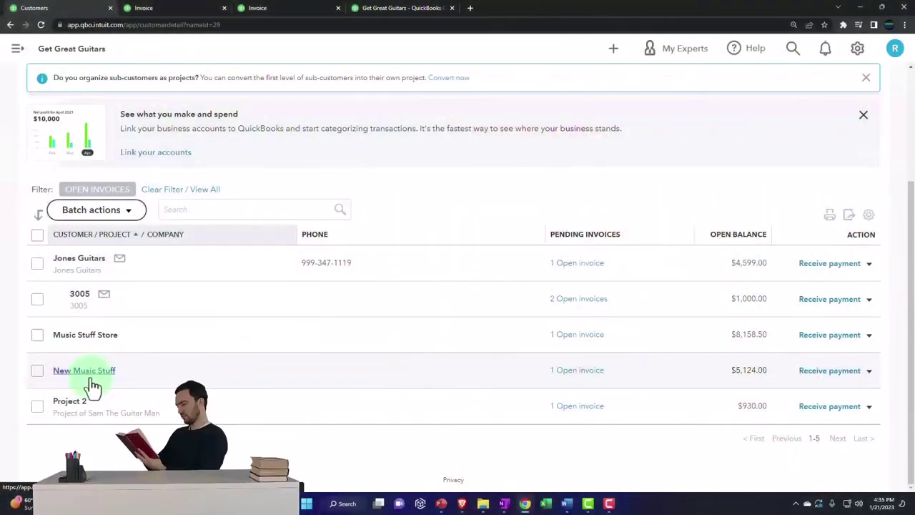
Step: Open the New Music Stuff customer record and check the action options for invoice 1013
left_click(84, 370)
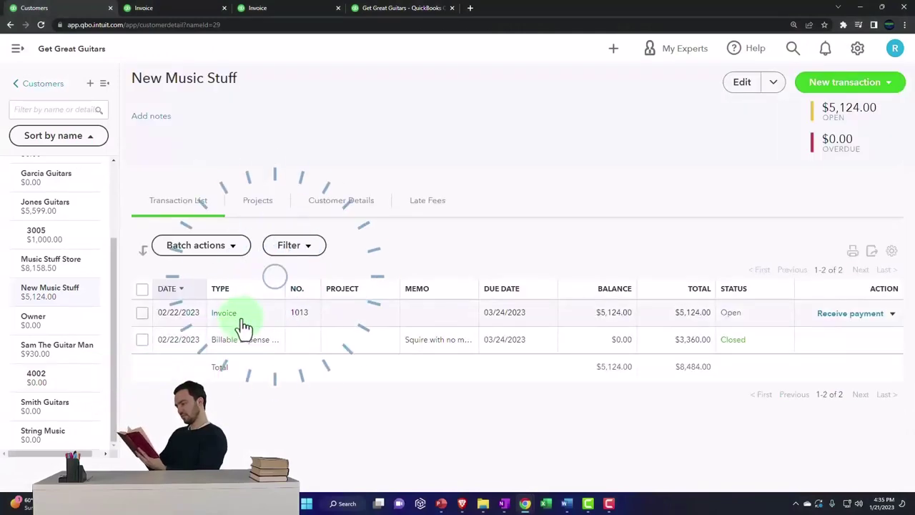
left_click(892, 314)
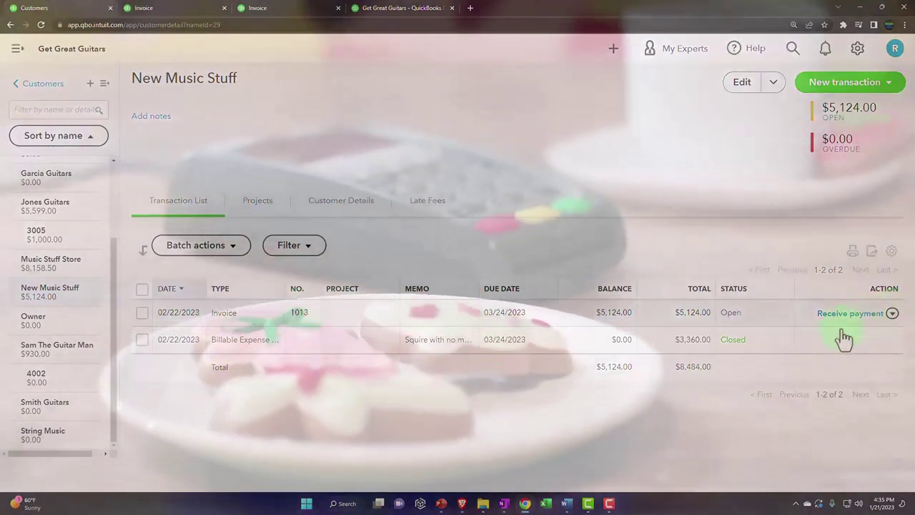
Step: Switch to the Sample Company browser window and open its Customers list under Get paid & pay
mouse_move(527, 503)
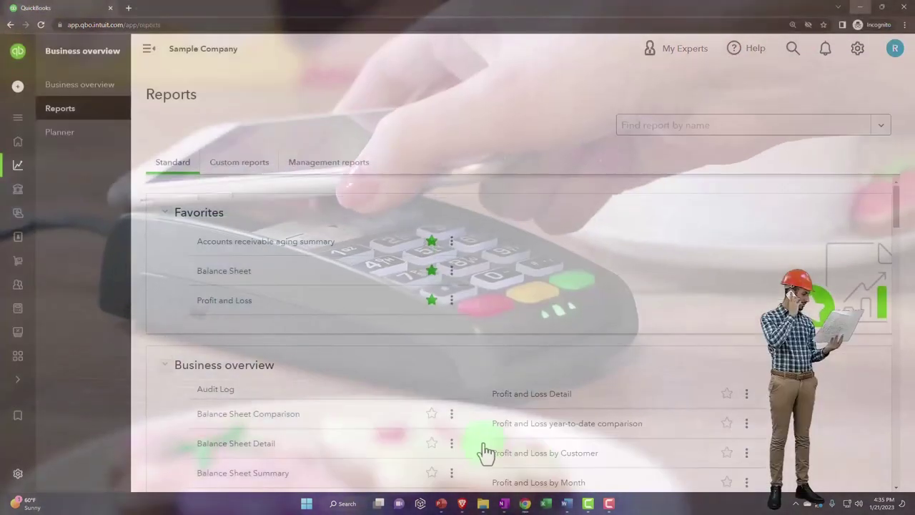
left_click(486, 453)
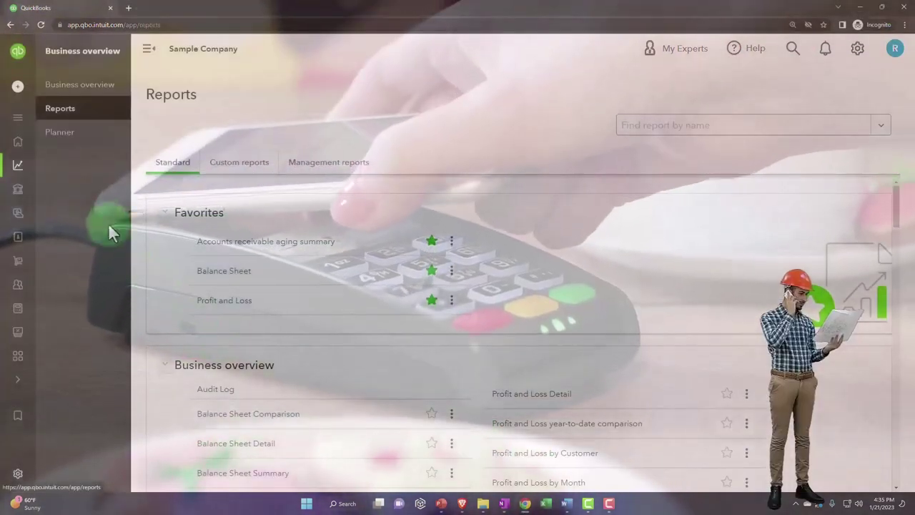
mouse_move(30, 172)
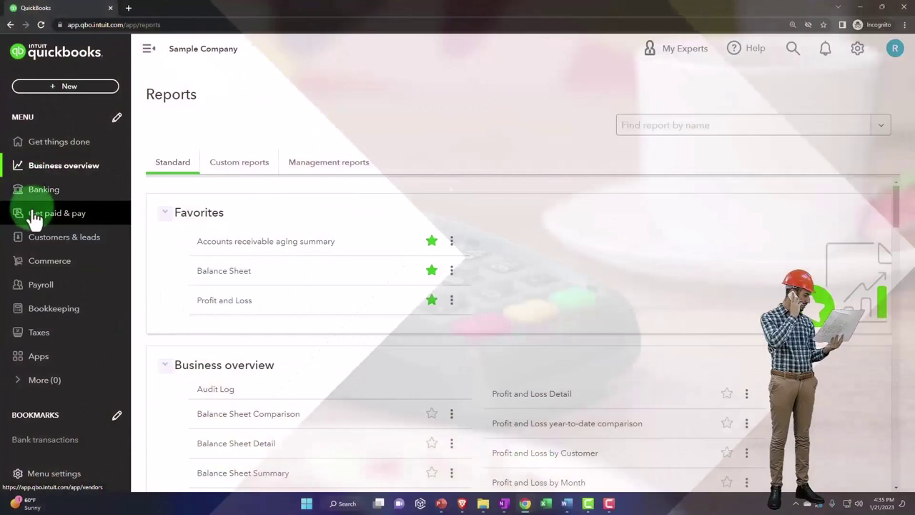
left_click(32, 214)
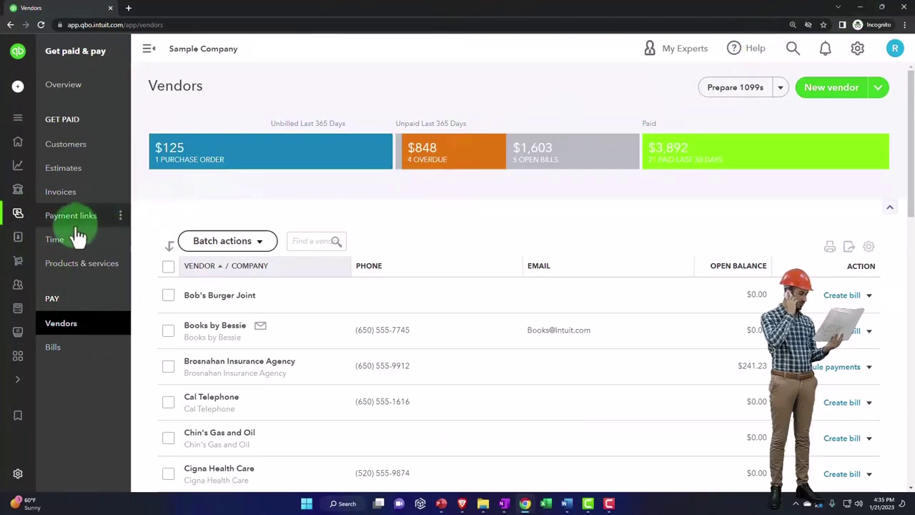
left_click(63, 147)
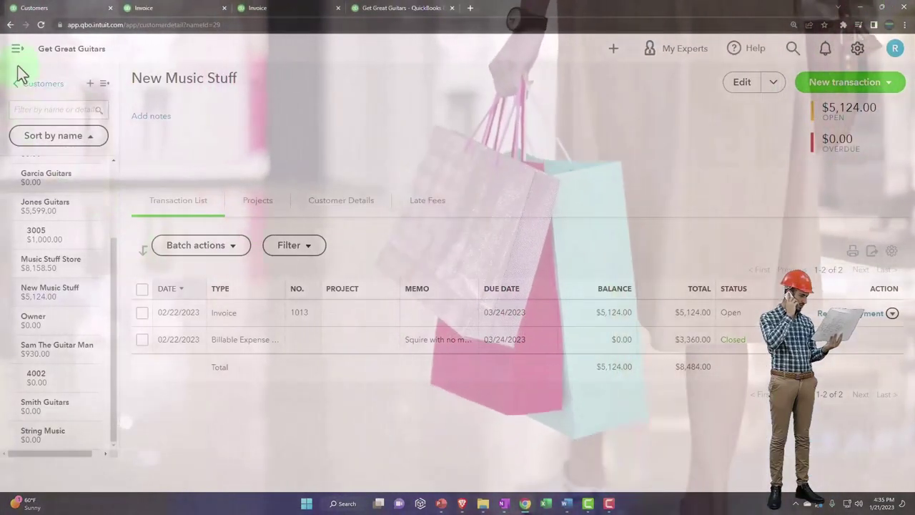
Step: Return to Get Great Guitars and open the All sales transactions list
left_click(16, 48)
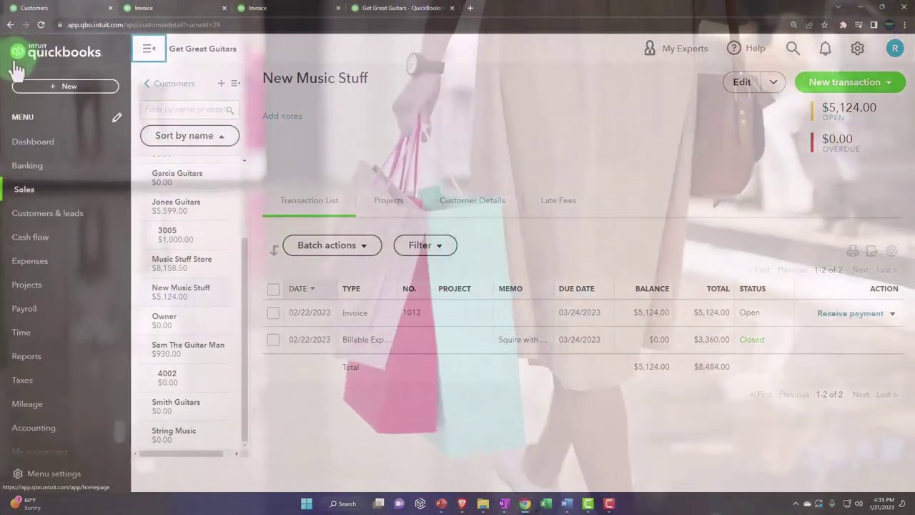
left_click(23, 185)
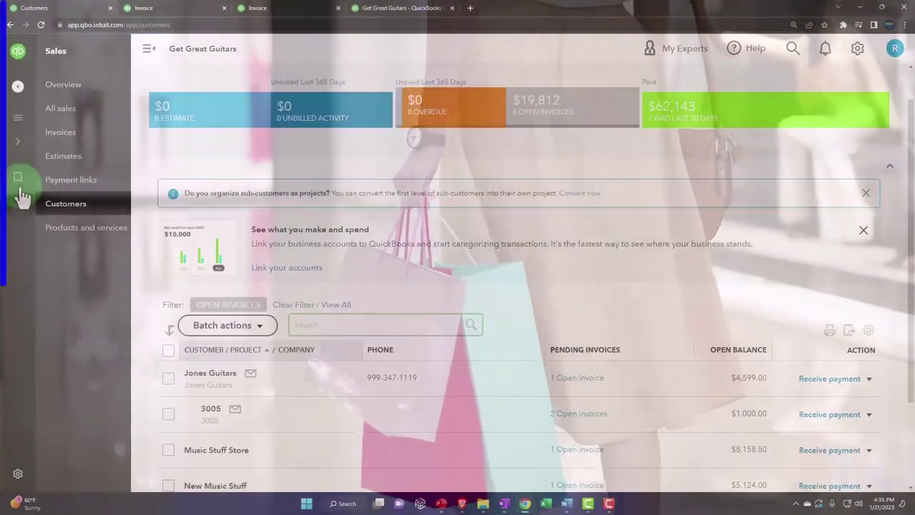
left_click(60, 113)
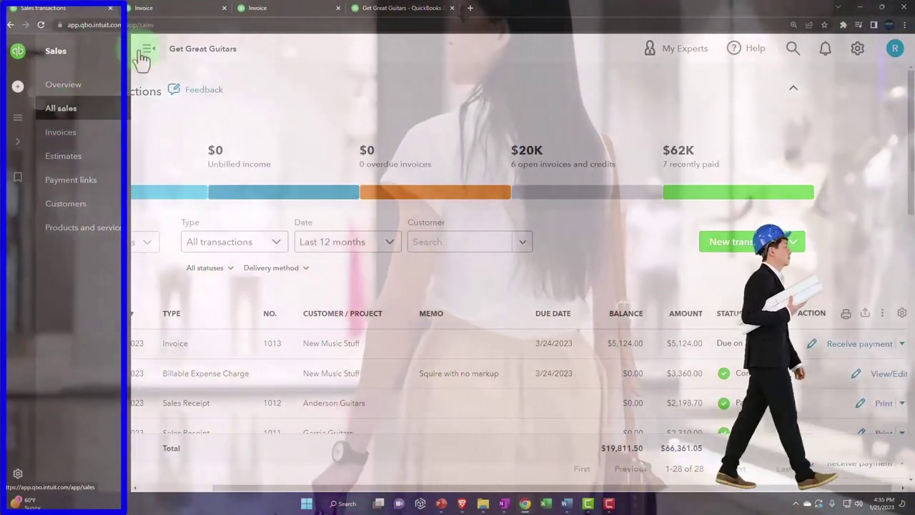
Step: Hide the navigation menu, filter the sales transactions to open invoices and check the available status filters
left_click(145, 51)
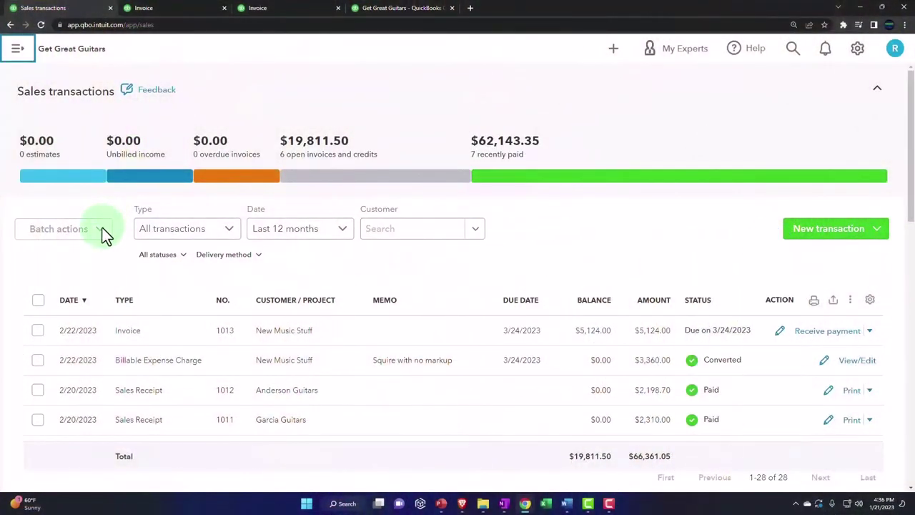
left_click(327, 178)
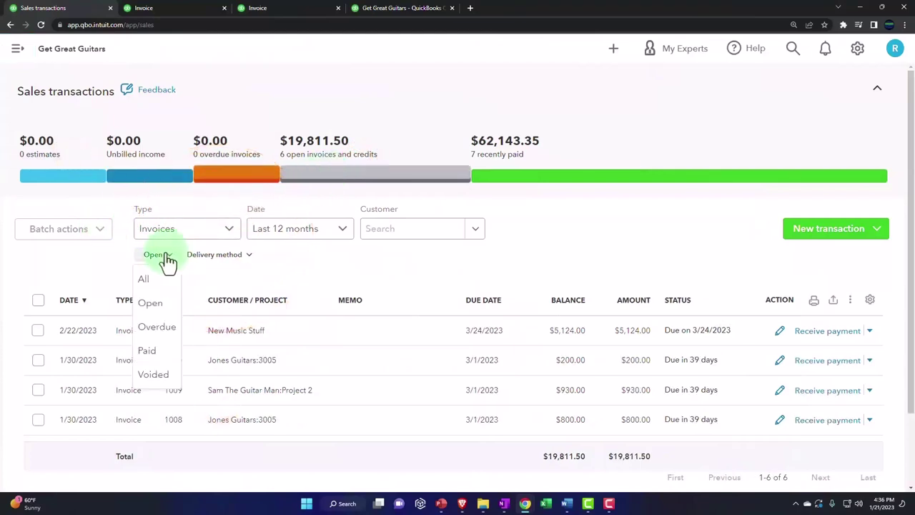
left_click(112, 265)
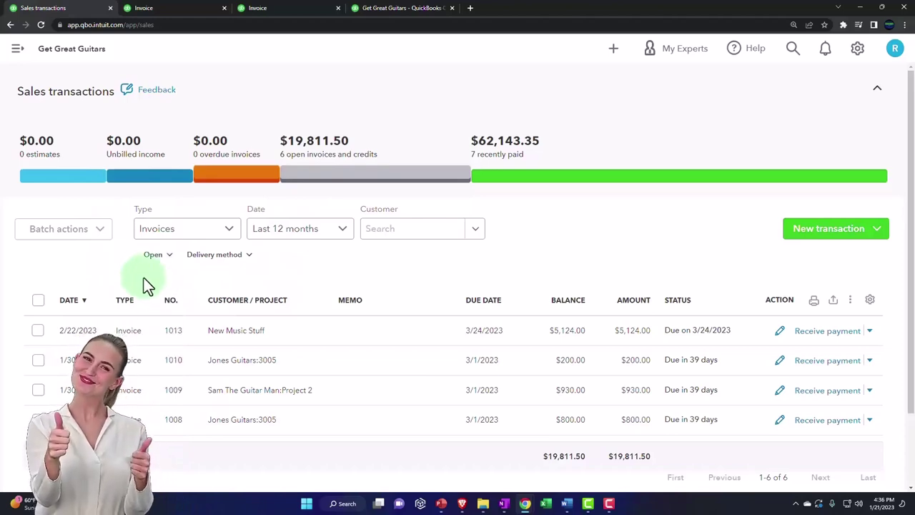
Step: Switch to the Sample Company window and show All sales within the Bookkeeping transactions
left_click(529, 504)
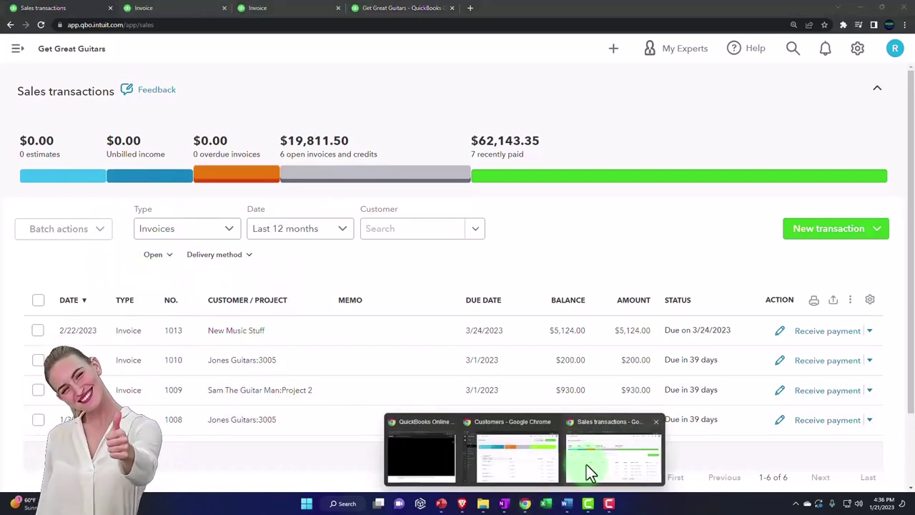
mouse_move(536, 474)
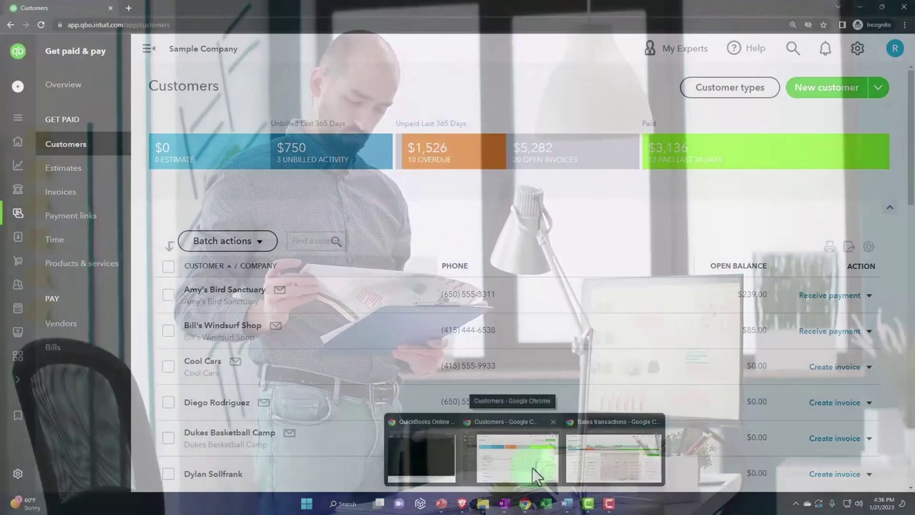
left_click(534, 472)
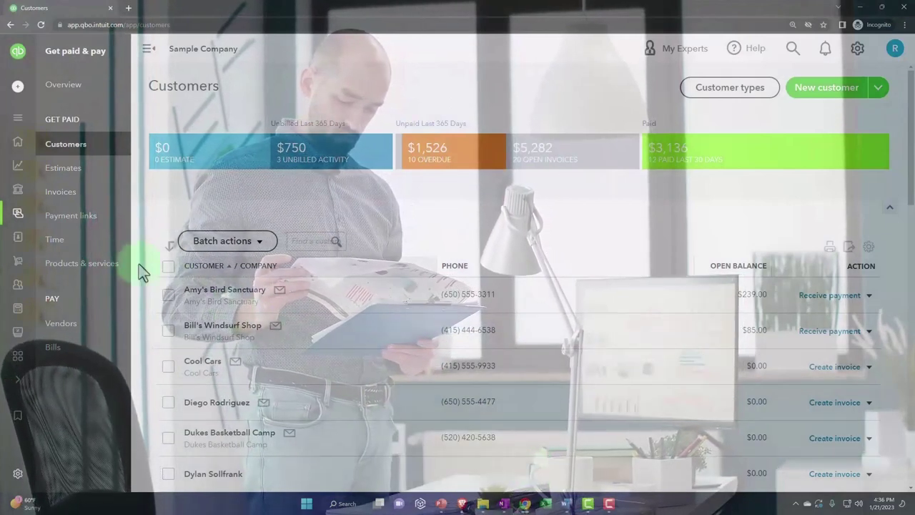
mouse_move(26, 213)
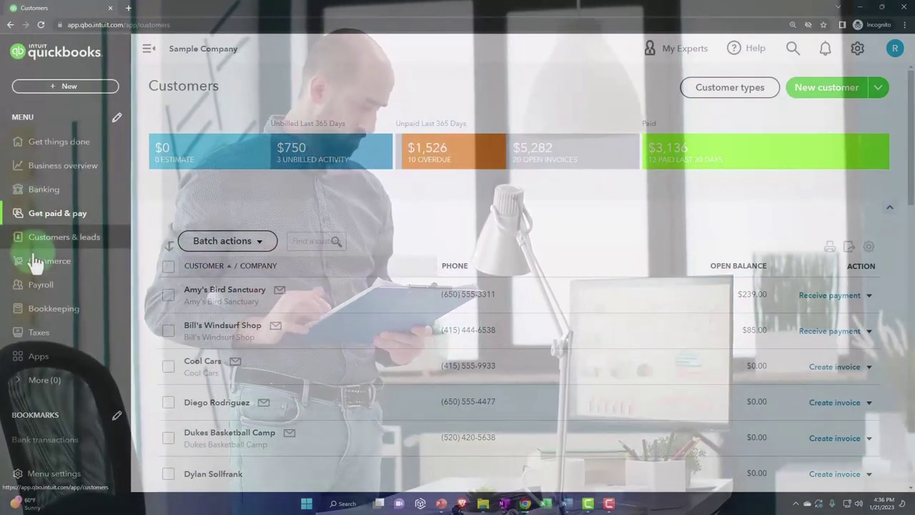
left_click(41, 314)
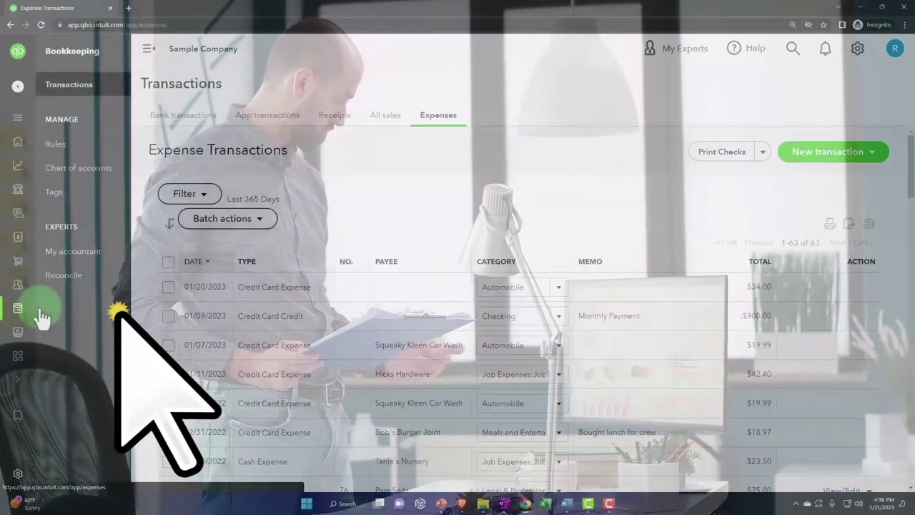
left_click(63, 89)
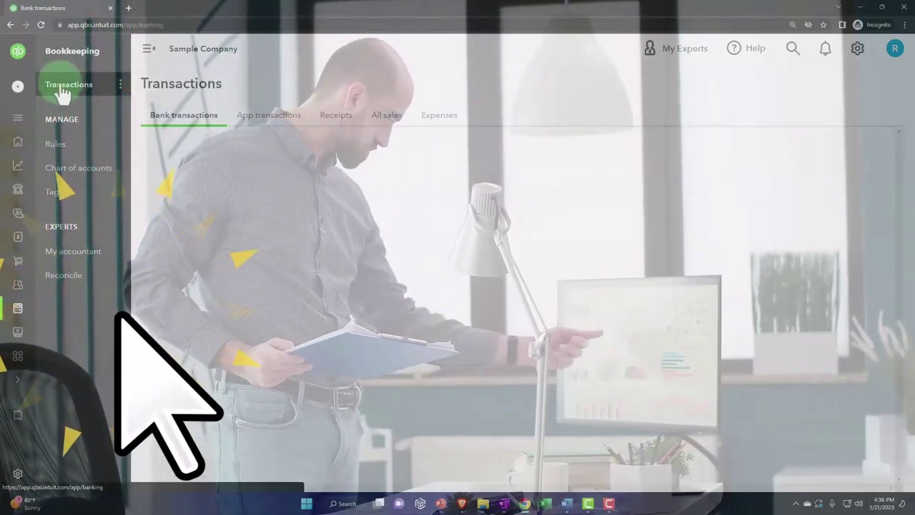
left_click(387, 124)
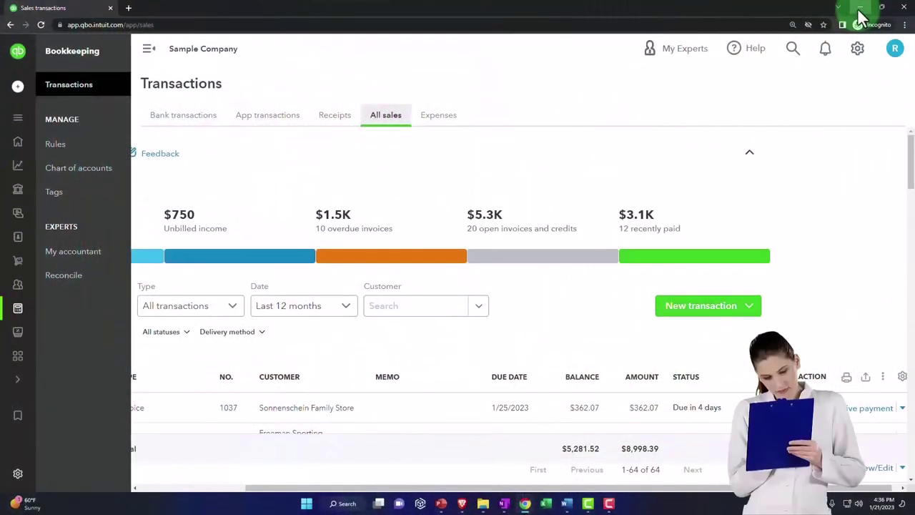
Step: Return to the Get Great Guitars window and bring up the Profit and Loss report
left_click(859, 10)
left_click(272, 13)
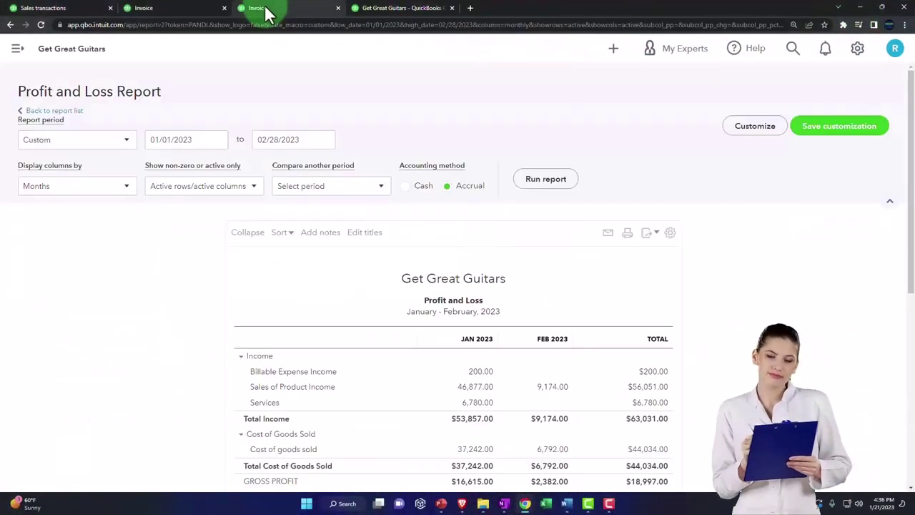
Step: Review the asset accounts on the Balance Sheet and return to the A/R Aging Summary
left_click(183, 13)
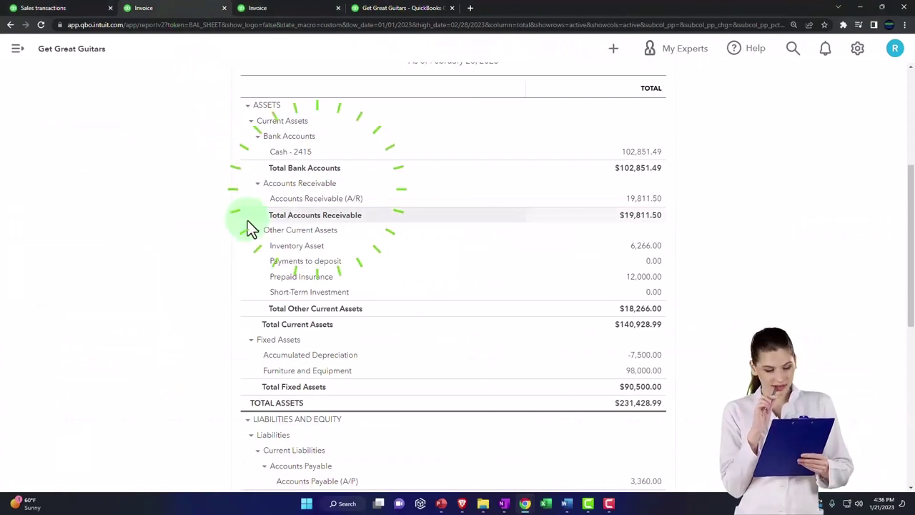
scroll(248, 222, "up", 1)
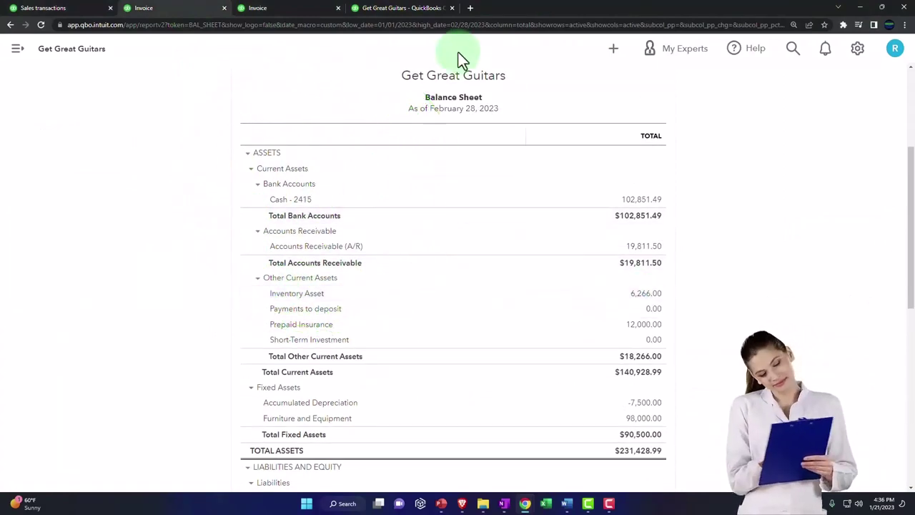
left_click(415, 13)
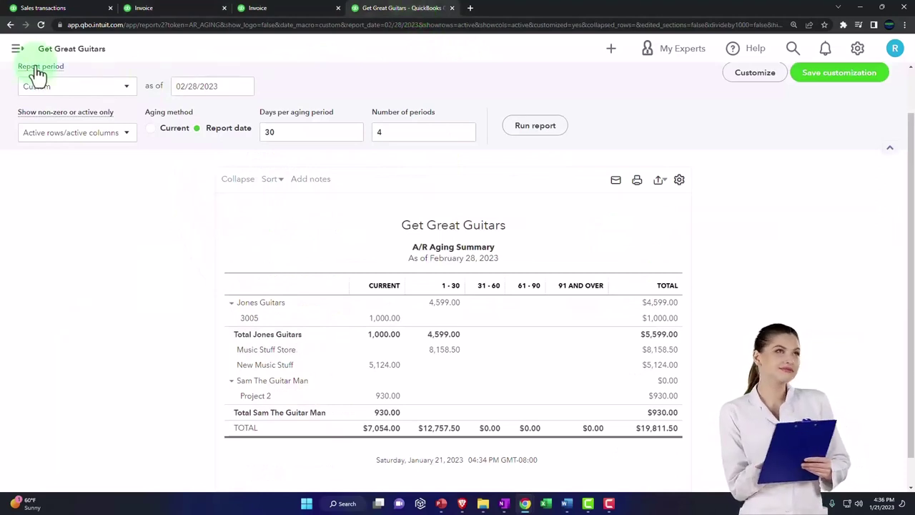
Step: Search the Reports list for "inve" and open the Inventory Valuation Summary
left_click(17, 48)
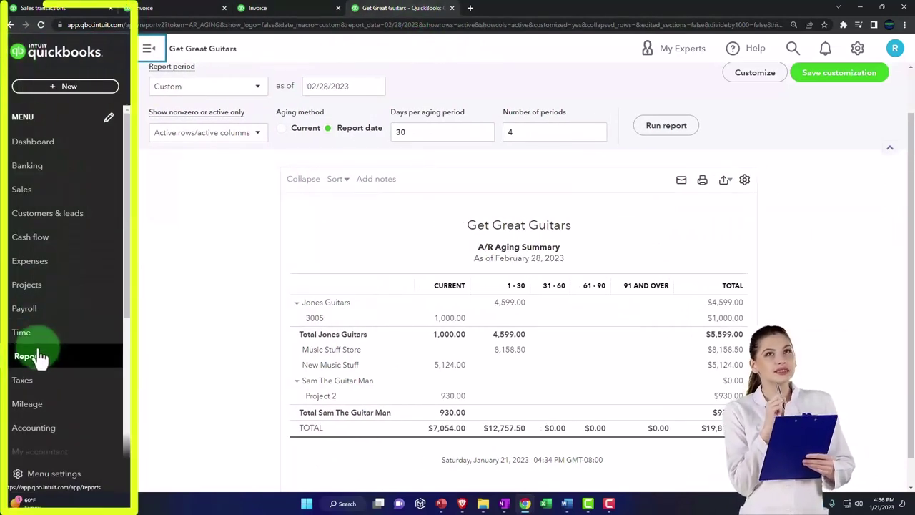
left_click(30, 356)
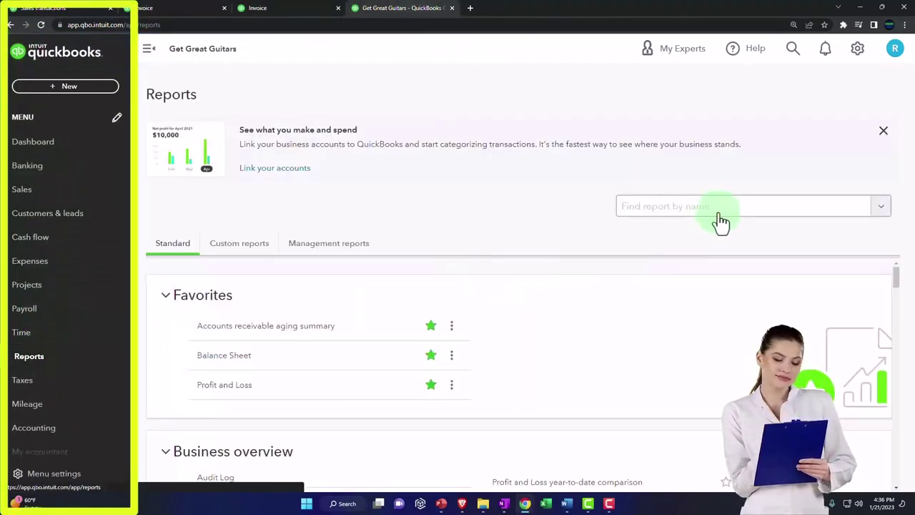
left_click(719, 209)
type("in")
key("BackSpace")
key("BackSpace")
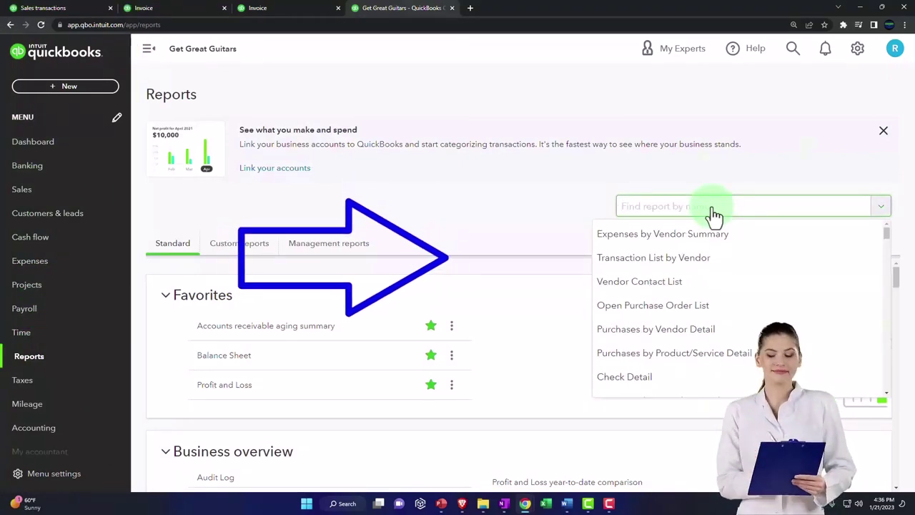
type("inve")
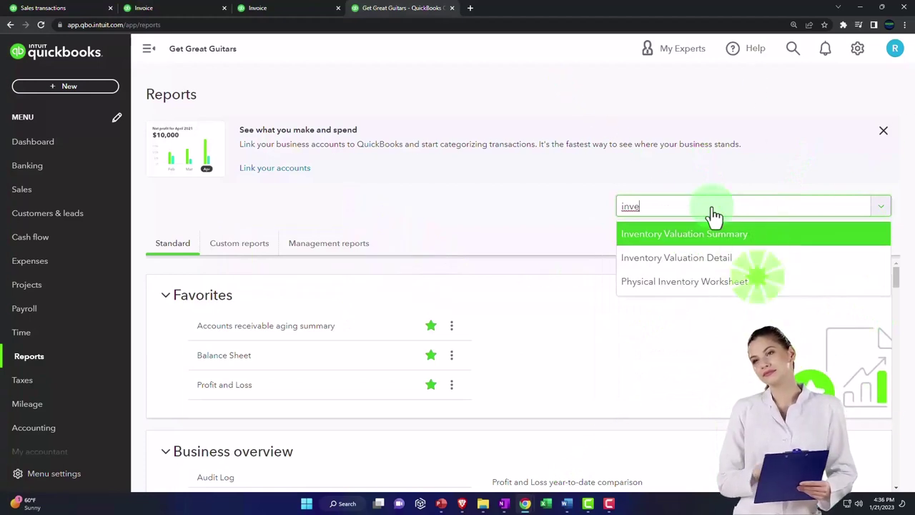
key("Return")
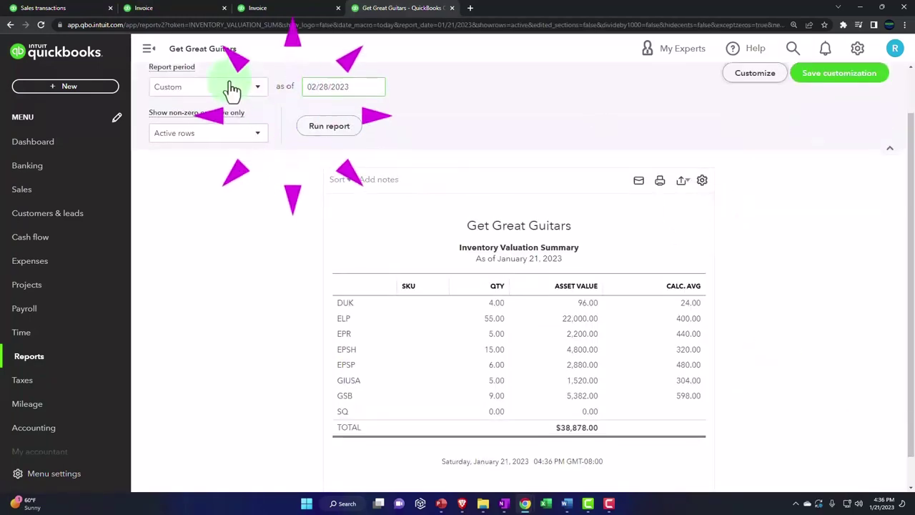
Step: Run the Inventory Valuation Summary as of 02/28/2023 and enlarge the page for reading
left_click(344, 129)
key("ctrl+0")
key("ctrl+plus")
key("ctrl+plus")
key("ctrl+plus")
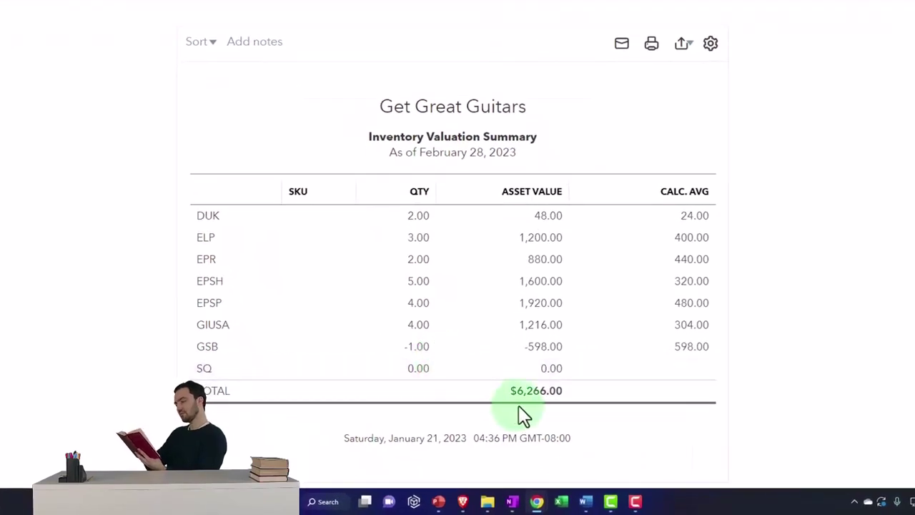
Step: Compare the Inventory Asset balance and report date on the Balance Sheet with the Inventory Valuation Summary
left_click(189, 7)
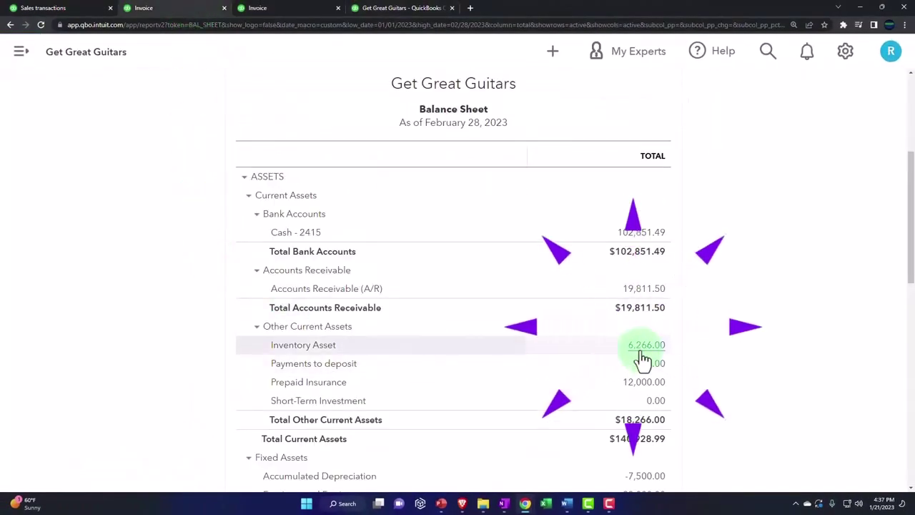
scroll(645, 359, "up", 3)
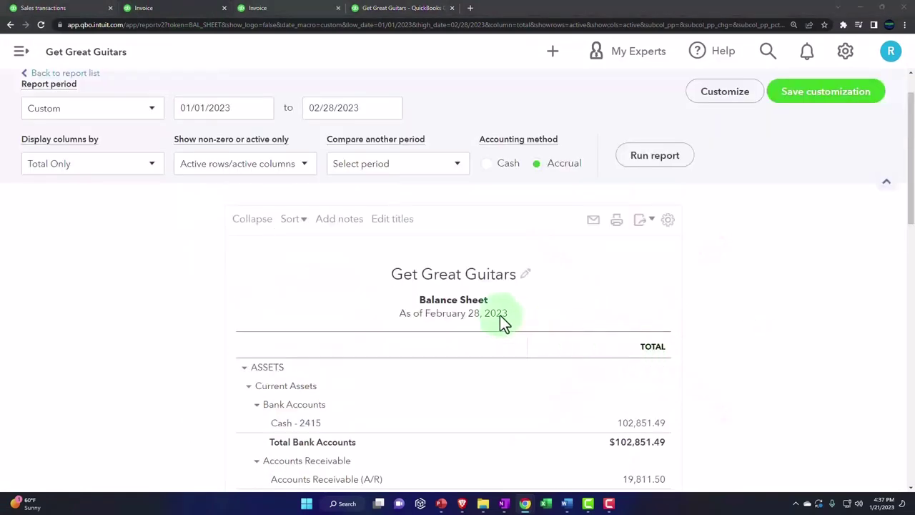
left_click(386, 16)
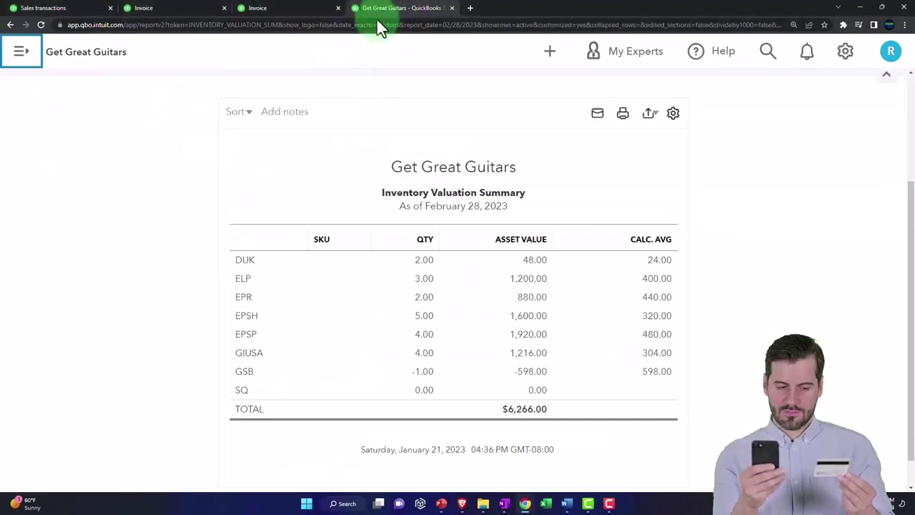